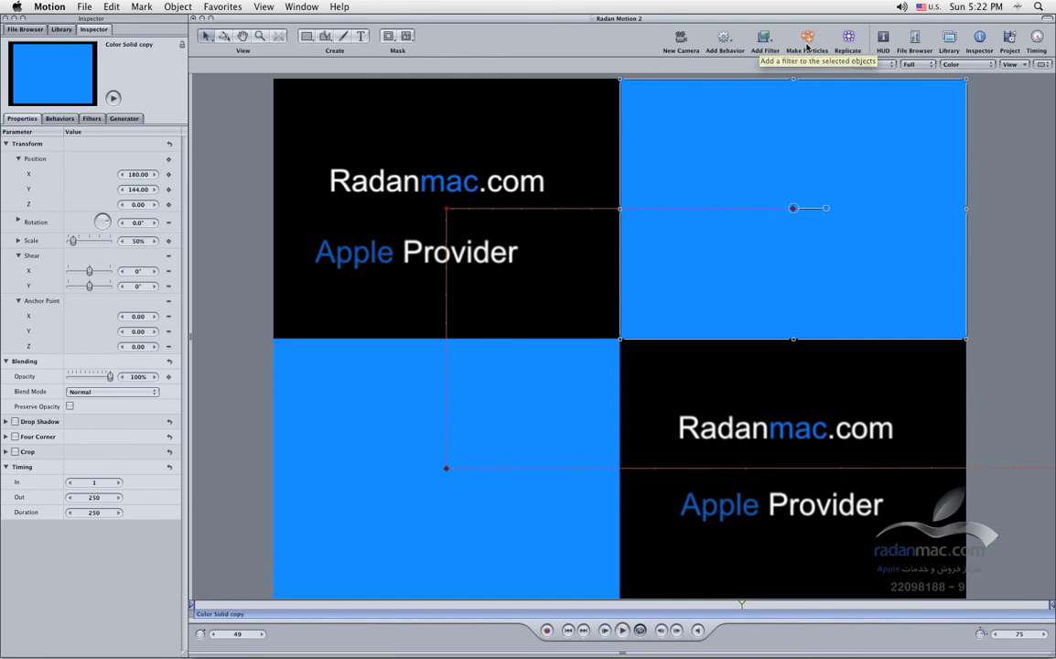
# Step: Show the HUD and shift the upper Radanmac.com title slightly left to about X -210.5, Y 176.96
pyautogui.click(883, 38)
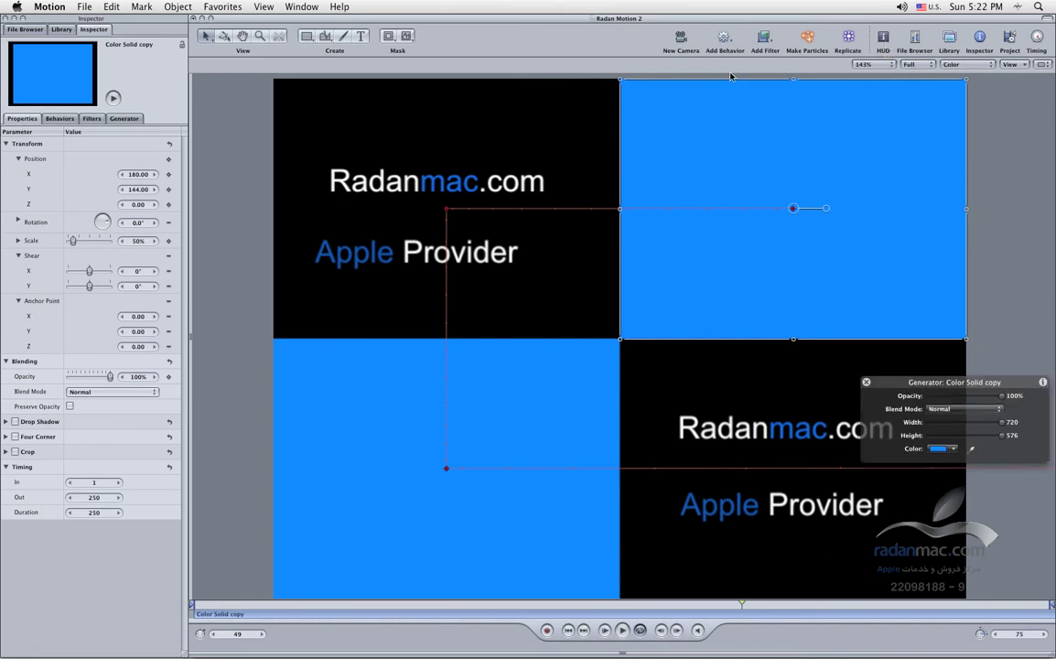
pyautogui.moveTo(1001, 377)
pyautogui.mouseDown()
pyautogui.moveTo(979, 279)
pyautogui.moveTo(992, 366)
pyautogui.mouseUp()
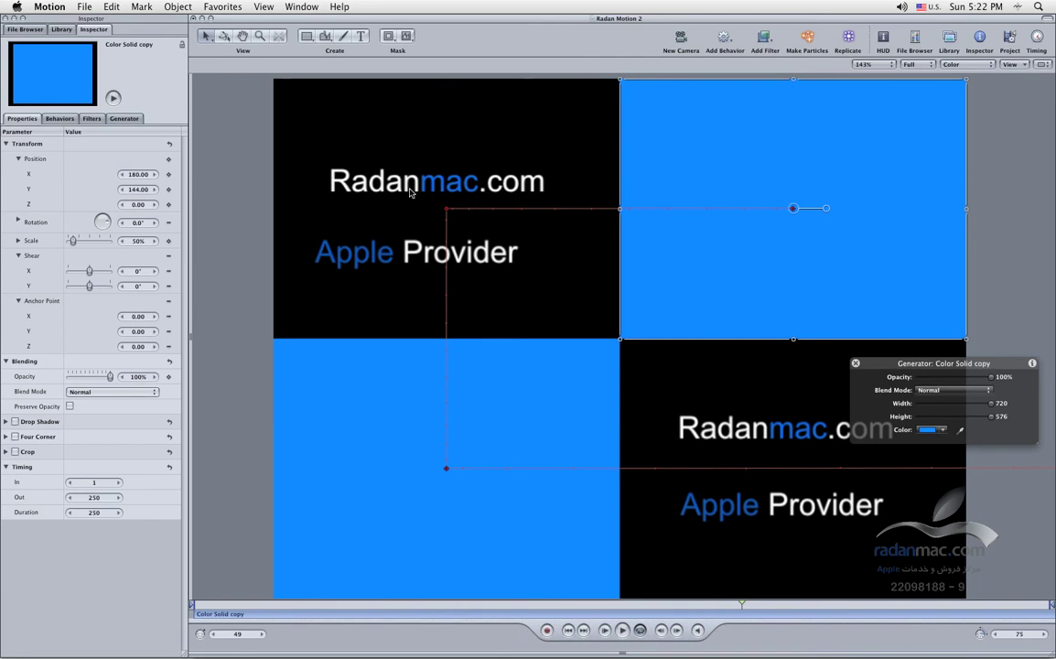
pyautogui.click(411, 187)
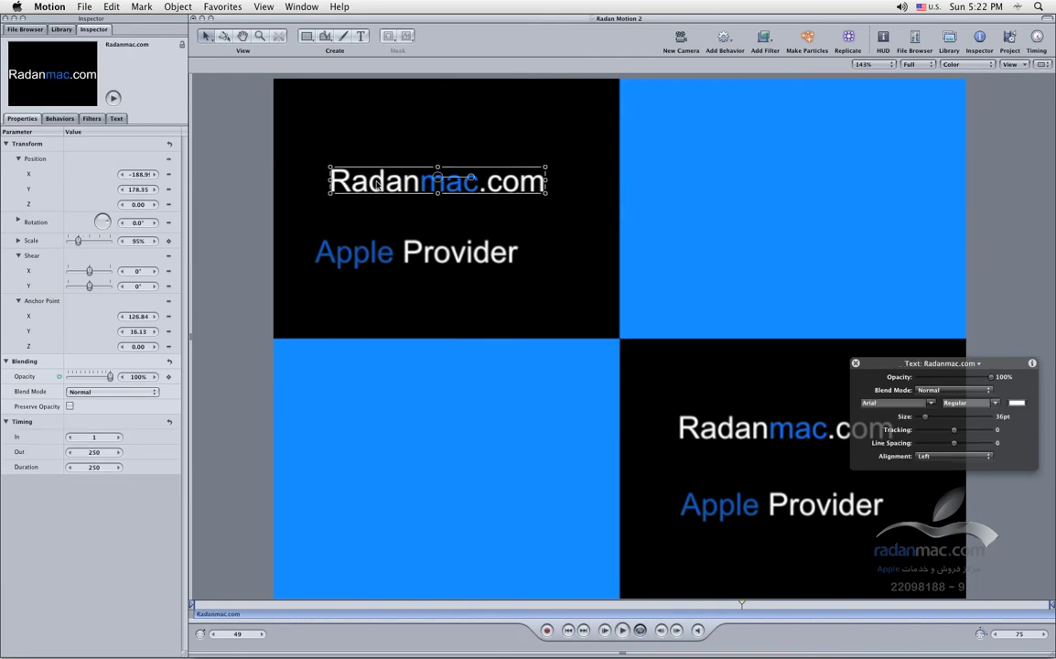
pyautogui.moveTo(419, 187); pyautogui.dragTo(398, 189)
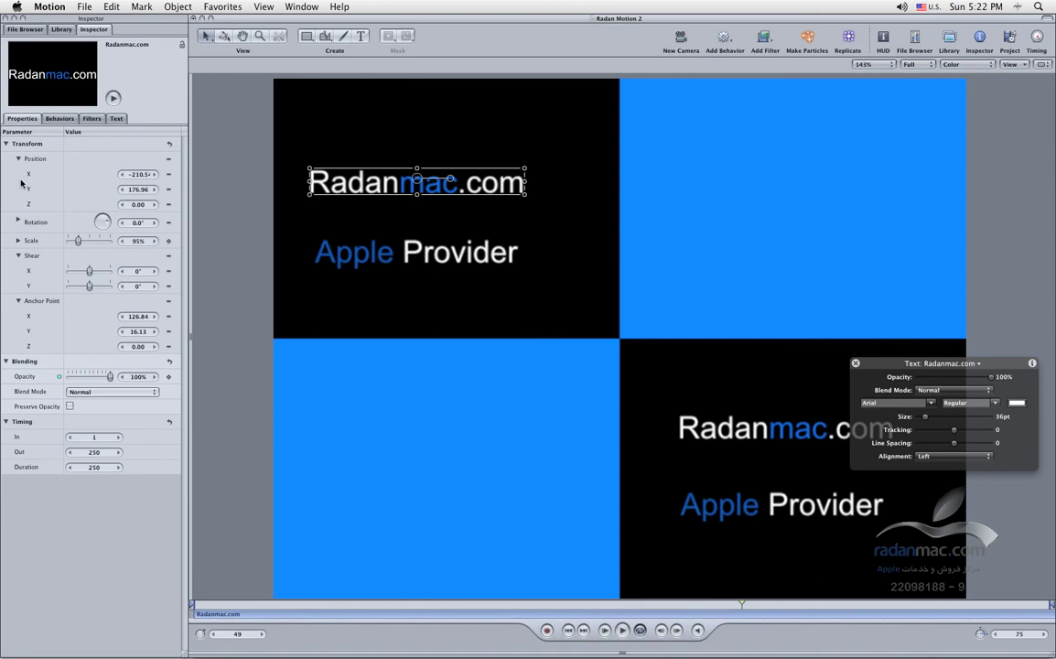
# Step: Examine the Radanmac.com title's text format settings, behaviors and filters in the Inspector
pyautogui.click(119, 118)
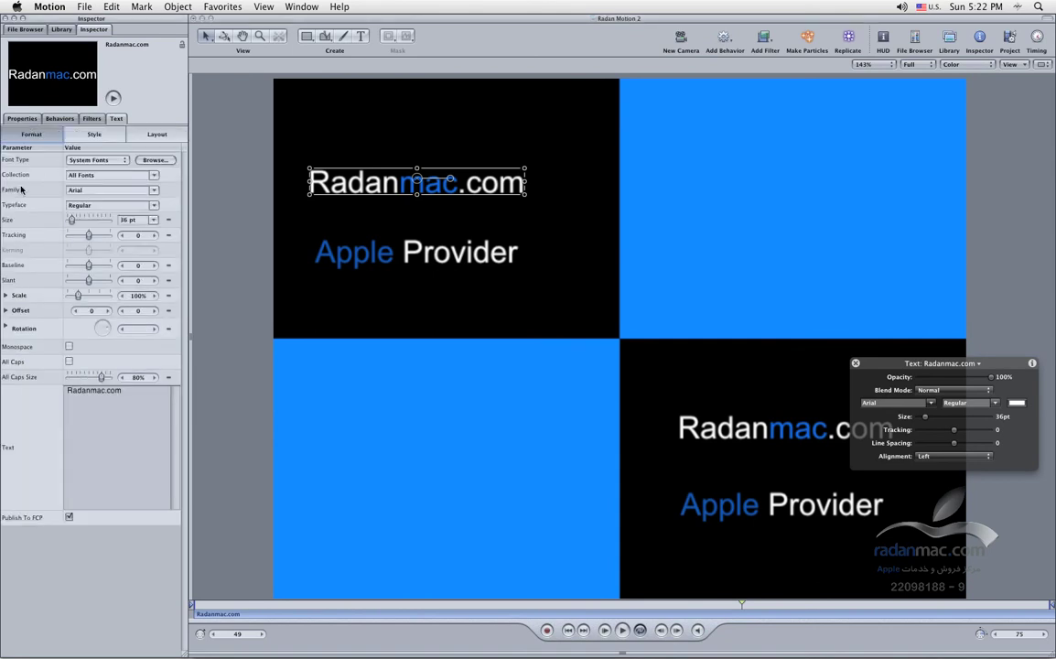
pyautogui.click(59, 118)
pyautogui.click(91, 118)
pyautogui.click(116, 118)
# Step: Switch the title's HUD to its Throw behavior and finally to its Glow filter, and reposition the HUD slightly higher
pyautogui.click(978, 364)
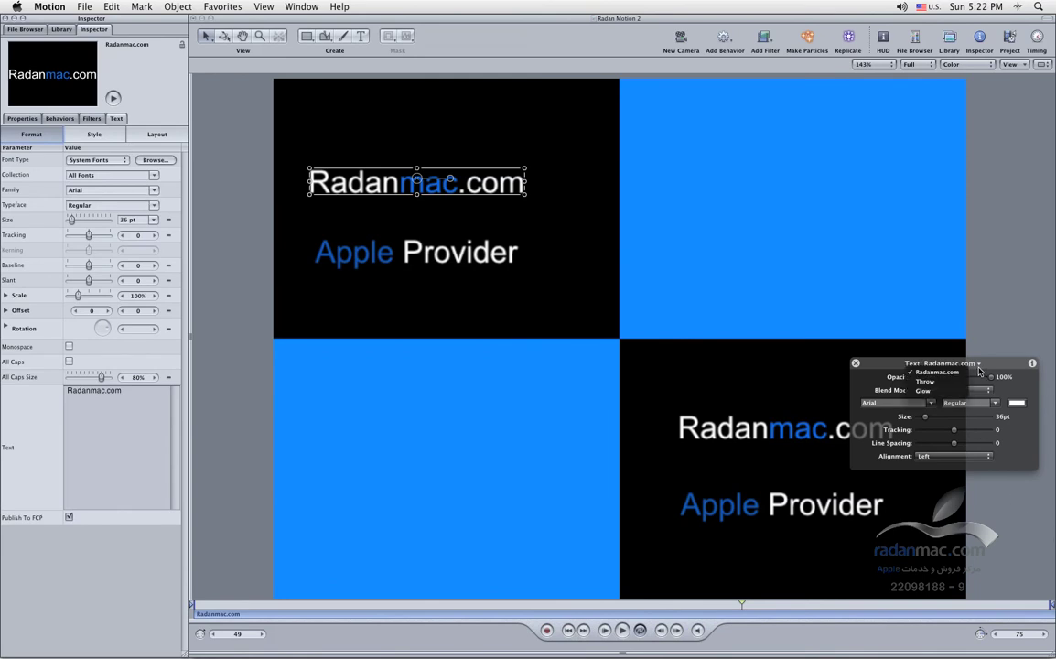
pyautogui.click(958, 371)
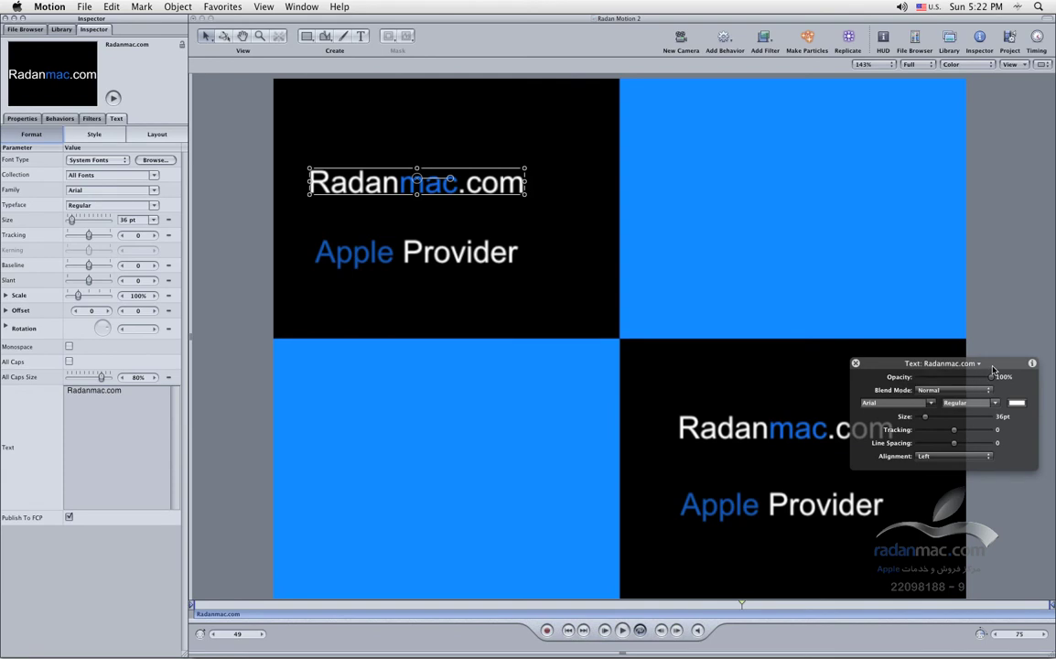
pyautogui.click(958, 366)
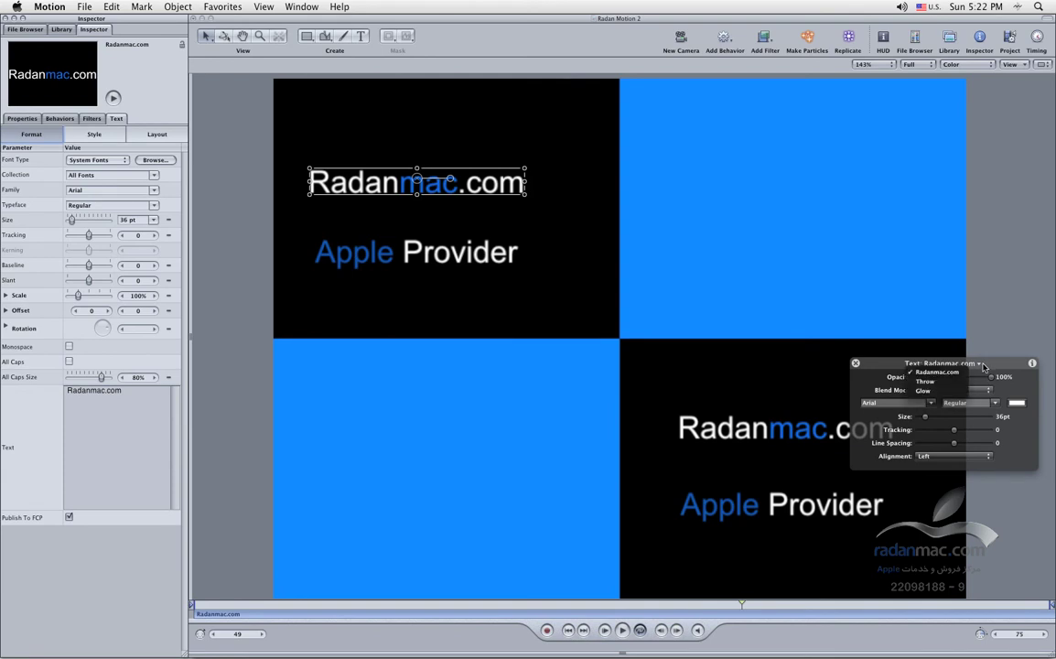
pyautogui.click(958, 381)
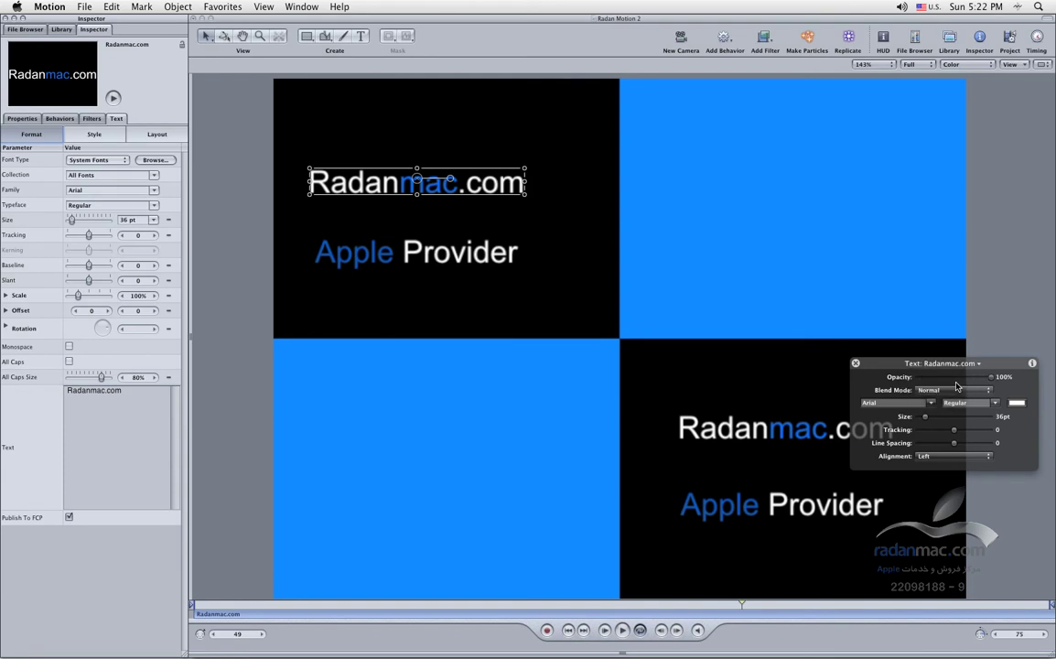
pyautogui.click(952, 364)
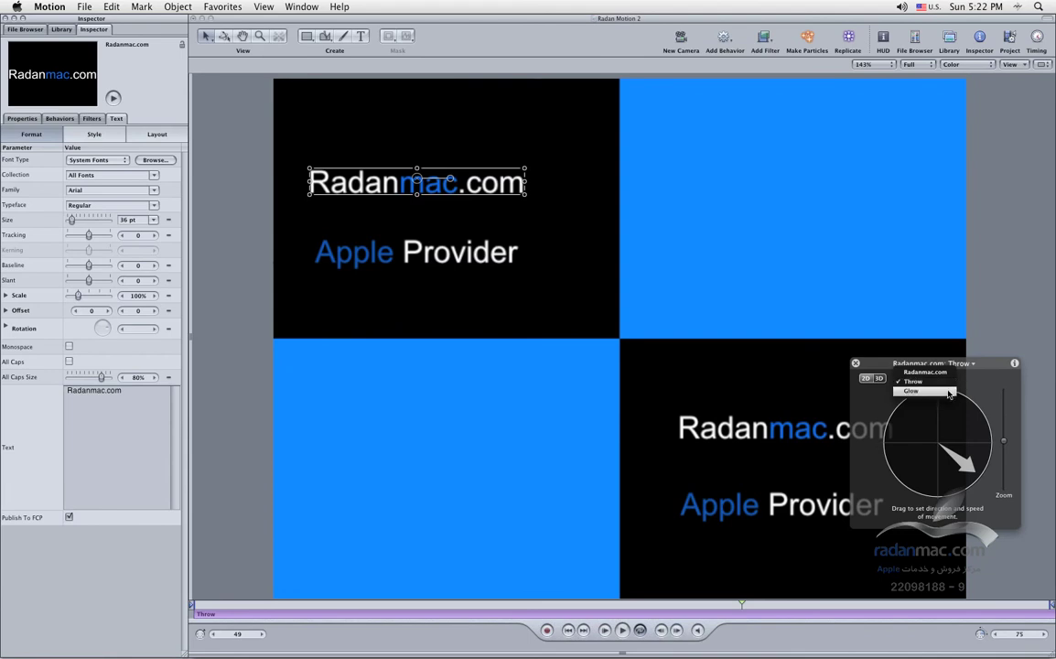
pyautogui.click(943, 390)
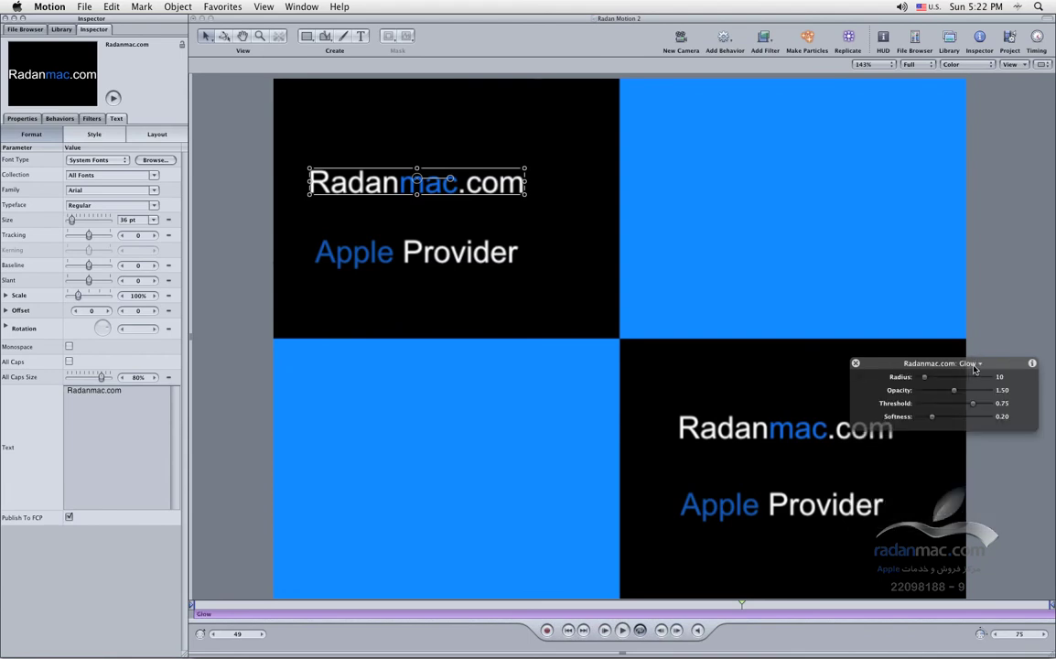
pyautogui.moveTo(899, 366)
pyautogui.mouseDown()
pyautogui.moveTo(918, 337)
pyautogui.moveTo(763, 378)
pyautogui.moveTo(916, 356)
pyautogui.moveTo(901, 335)
pyautogui.moveTo(897, 349)
pyautogui.mouseUp()
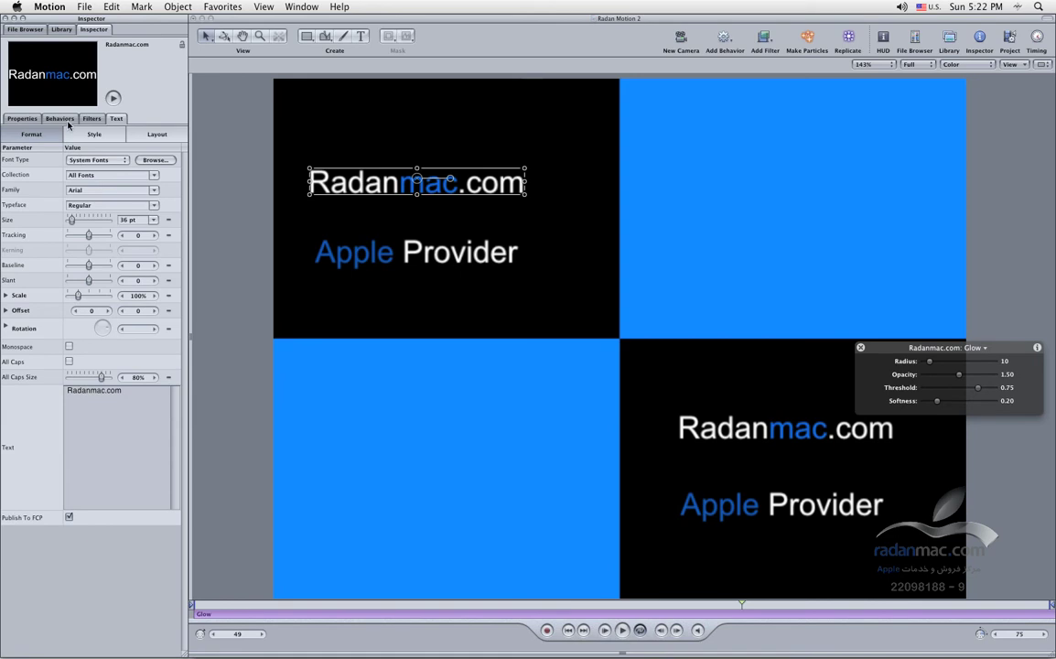
# Step: Play the project, raise the title's Glow radius to 42 and check the filter's parameters in the Inspector
pyautogui.click(621, 629)
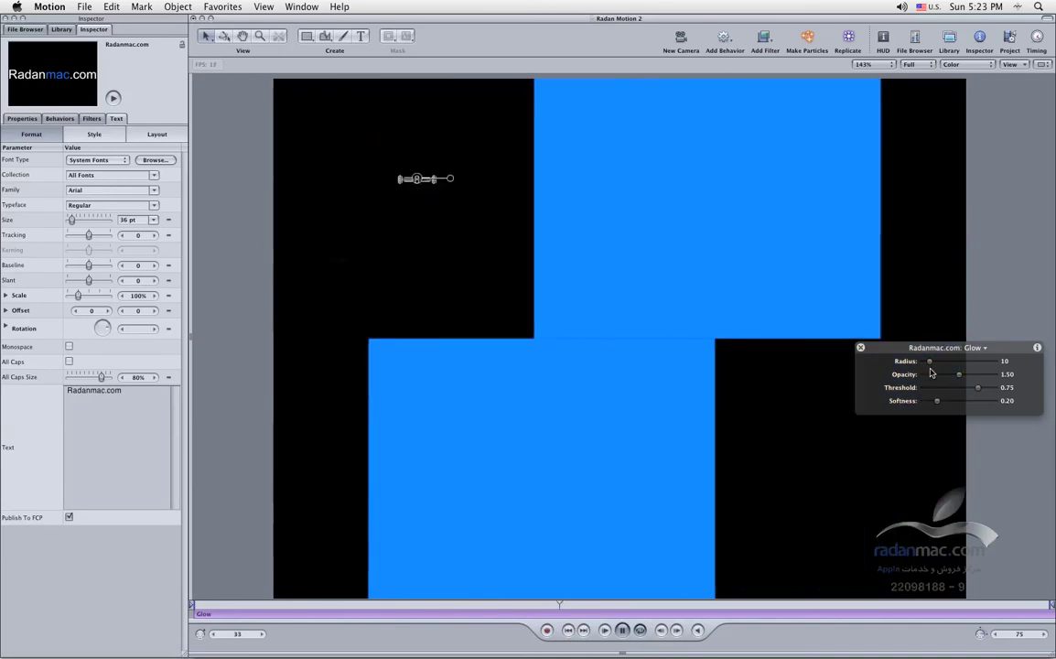
pyautogui.moveTo(929, 361); pyautogui.dragTo(954, 362)
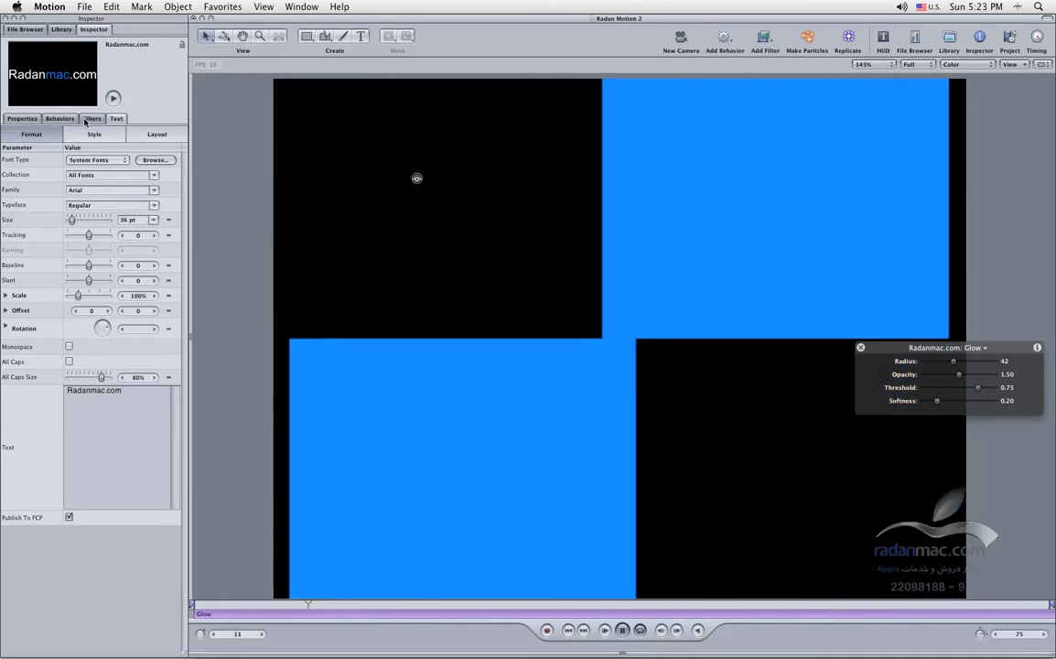
pyautogui.click(92, 118)
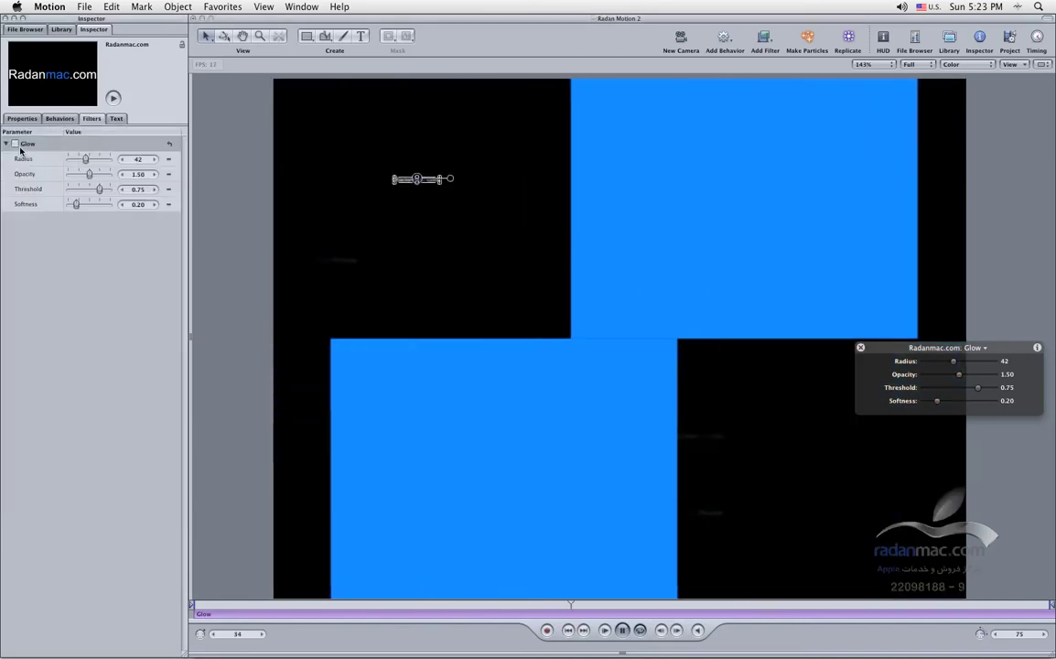
pyautogui.click(122, 121)
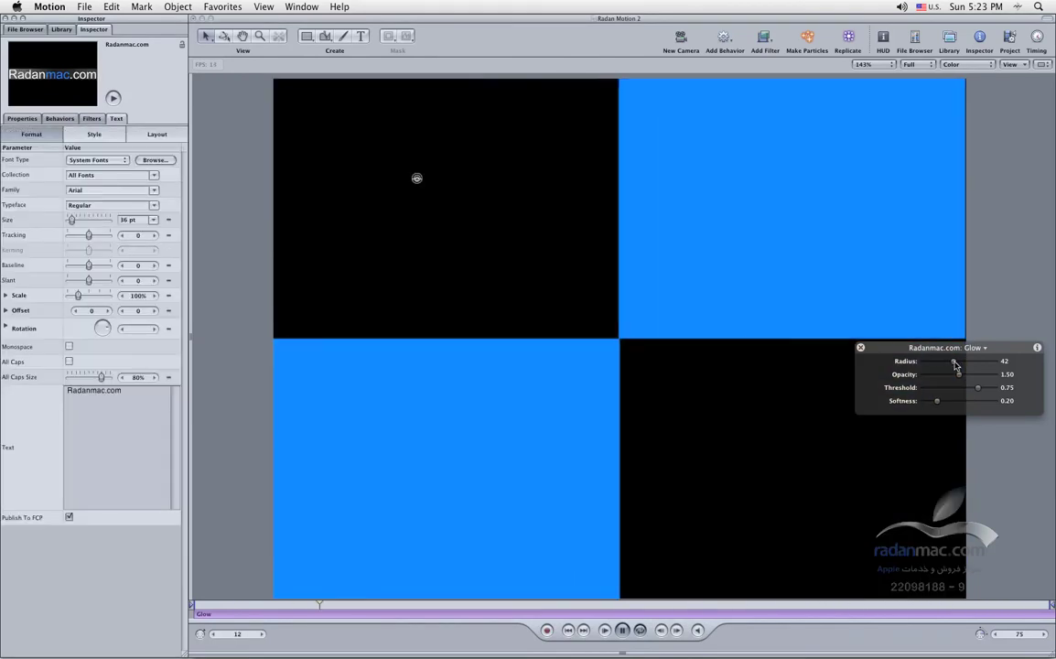
# Step: Set the title's Glow radius to 5 and softness to 0.14, and reposition the HUD higher over the canvas
pyautogui.moveTo(954, 361); pyautogui.dragTo(926, 371)
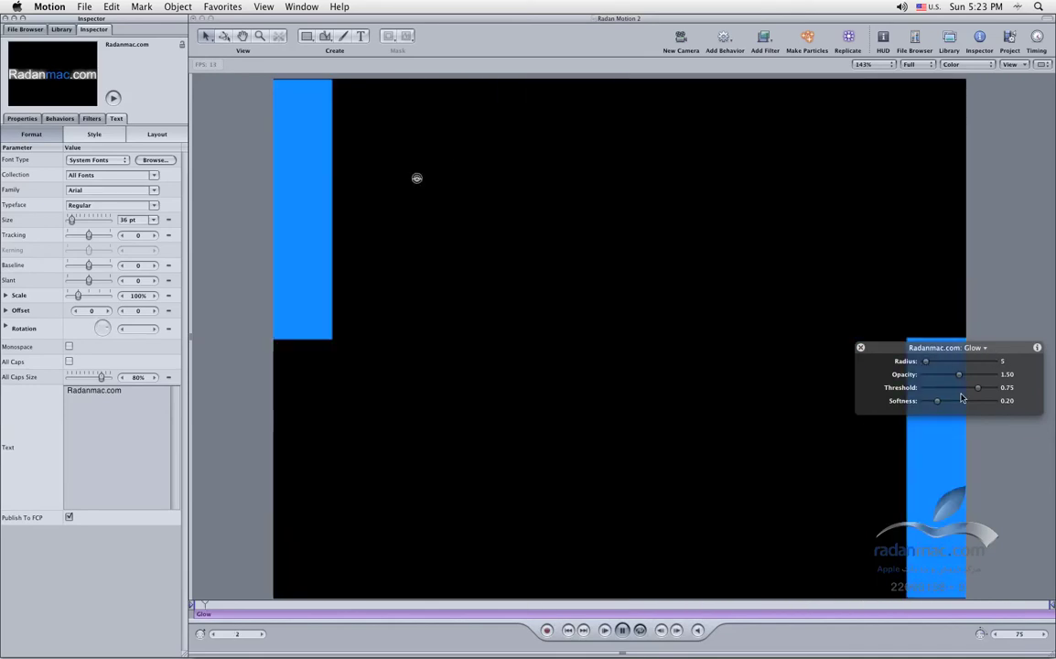
pyautogui.moveTo(937, 401); pyautogui.dragTo(932, 404)
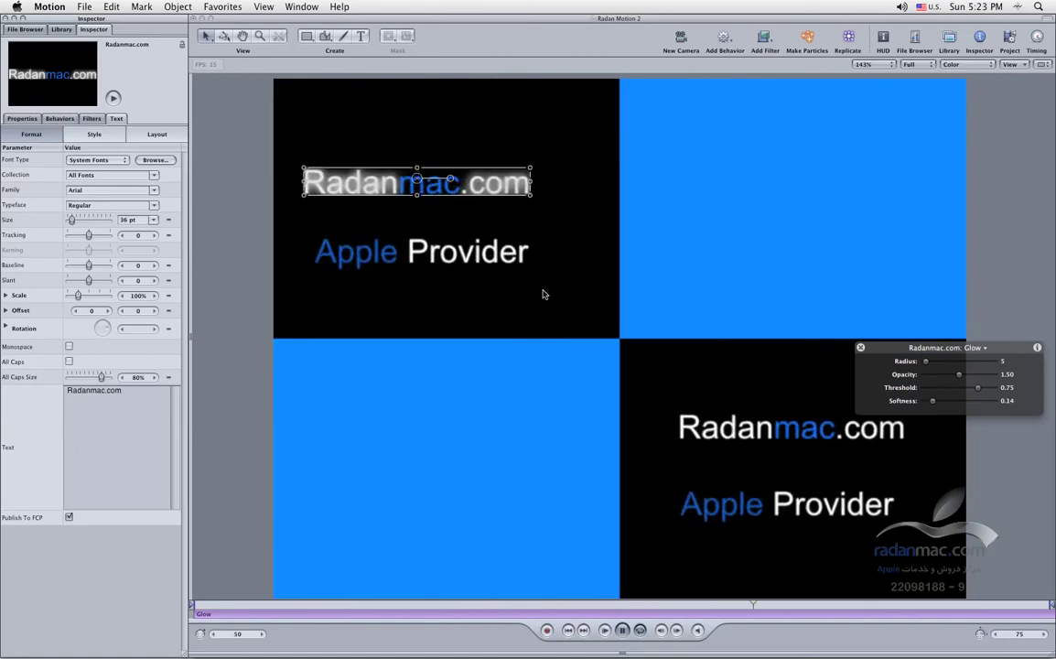
pyautogui.moveTo(869, 353); pyautogui.dragTo(844, 298)
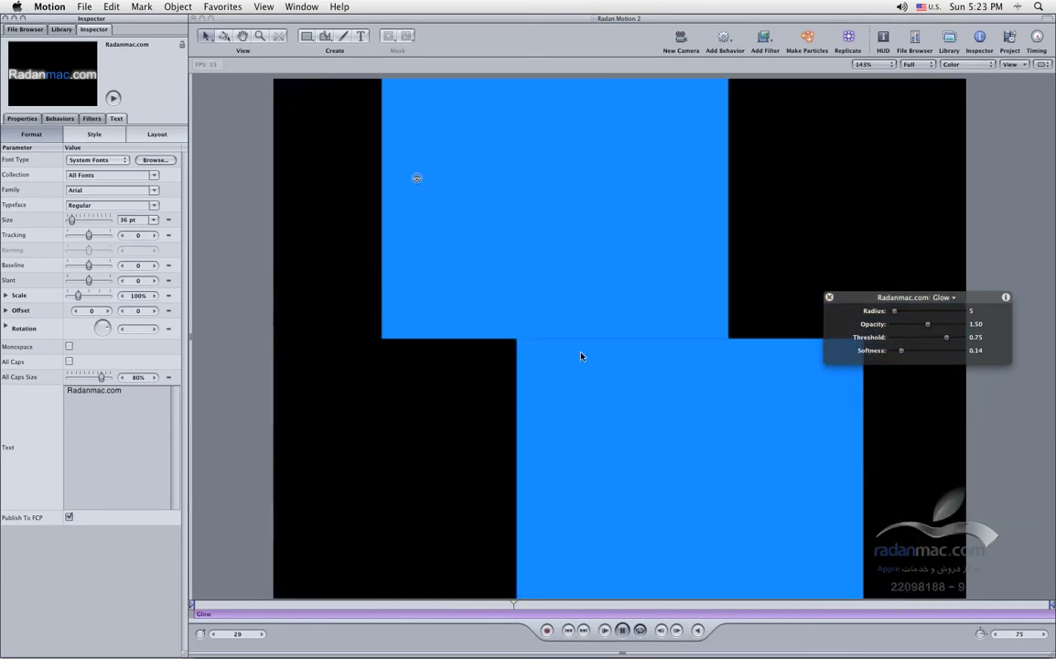
# Step: Stop playback, select the upper-right blue color solid and move the HUD below it
pyautogui.click(605, 411)
pyautogui.click(836, 211)
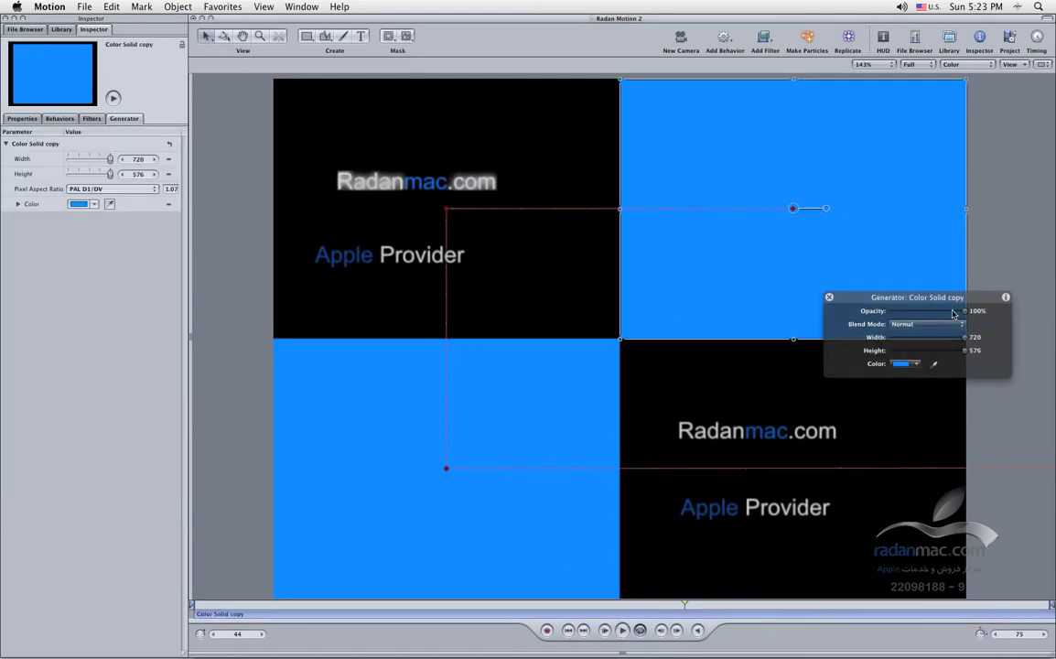
pyautogui.moveTo(920, 301); pyautogui.dragTo(916, 474)
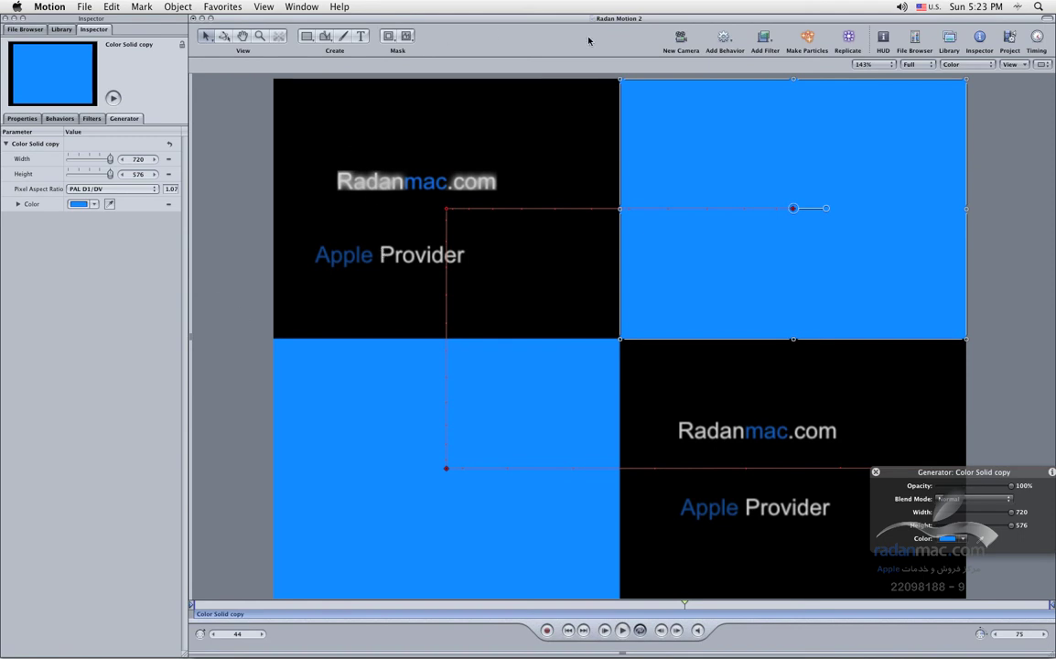
# Step: View the canvas at 200% and 1600% zoom, and return it to Fit In Window
pyautogui.click(885, 67)
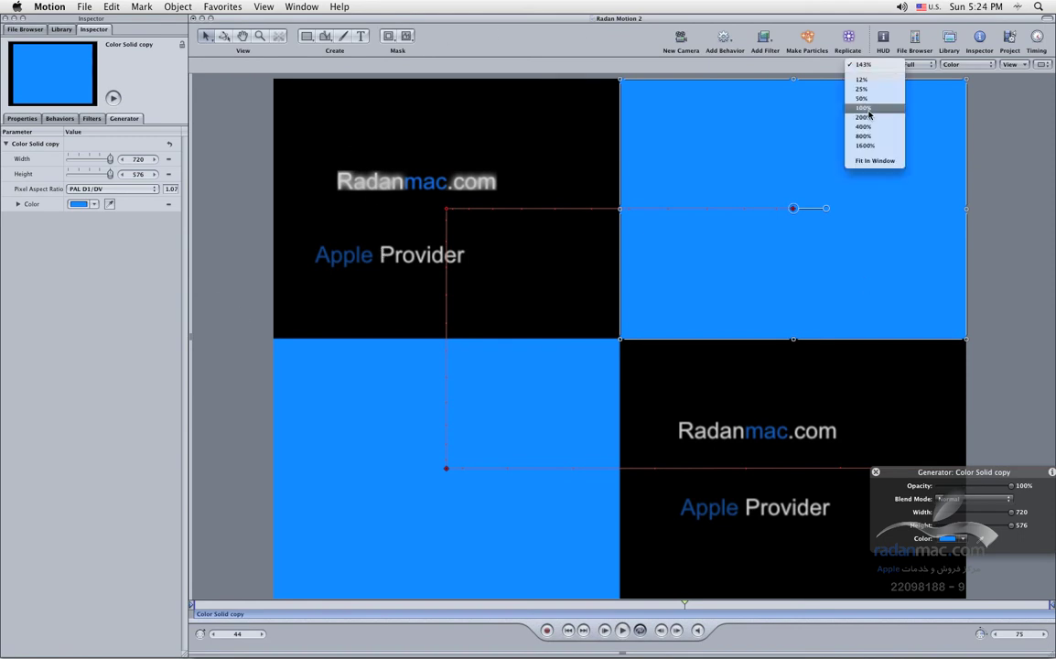
pyautogui.click(865, 117)
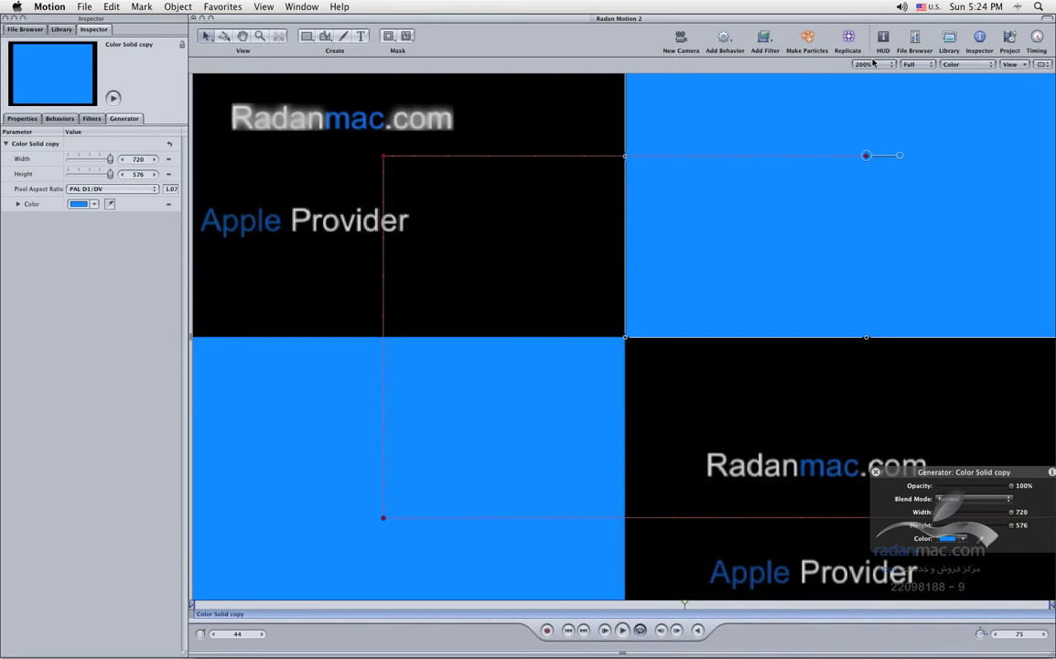
pyautogui.click(873, 63)
pyautogui.click(875, 93)
pyautogui.click(873, 63)
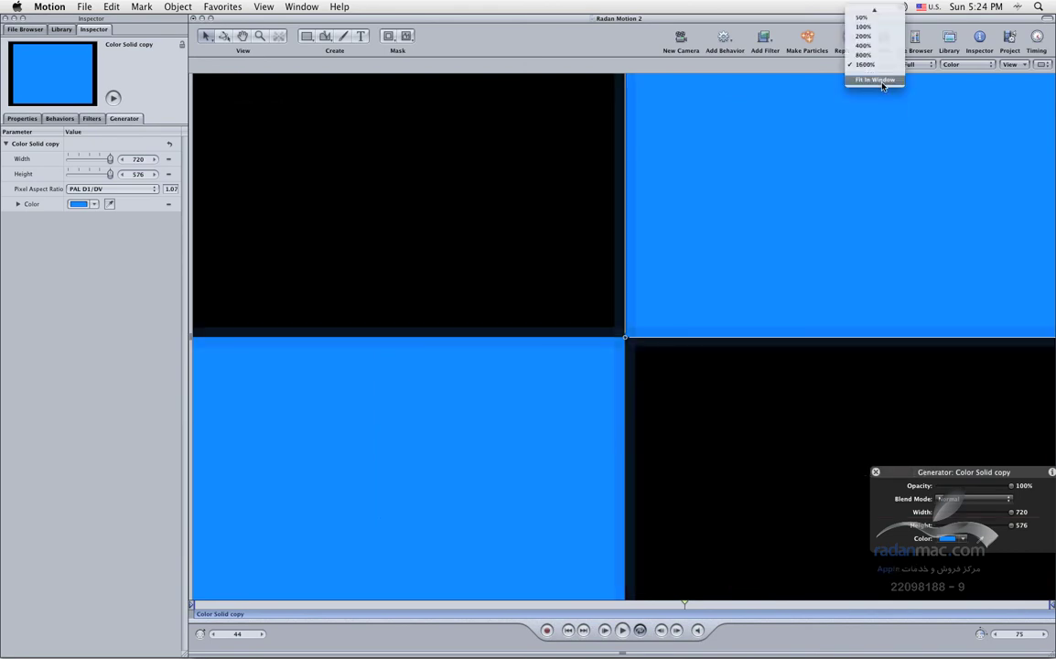
pyautogui.click(874, 108)
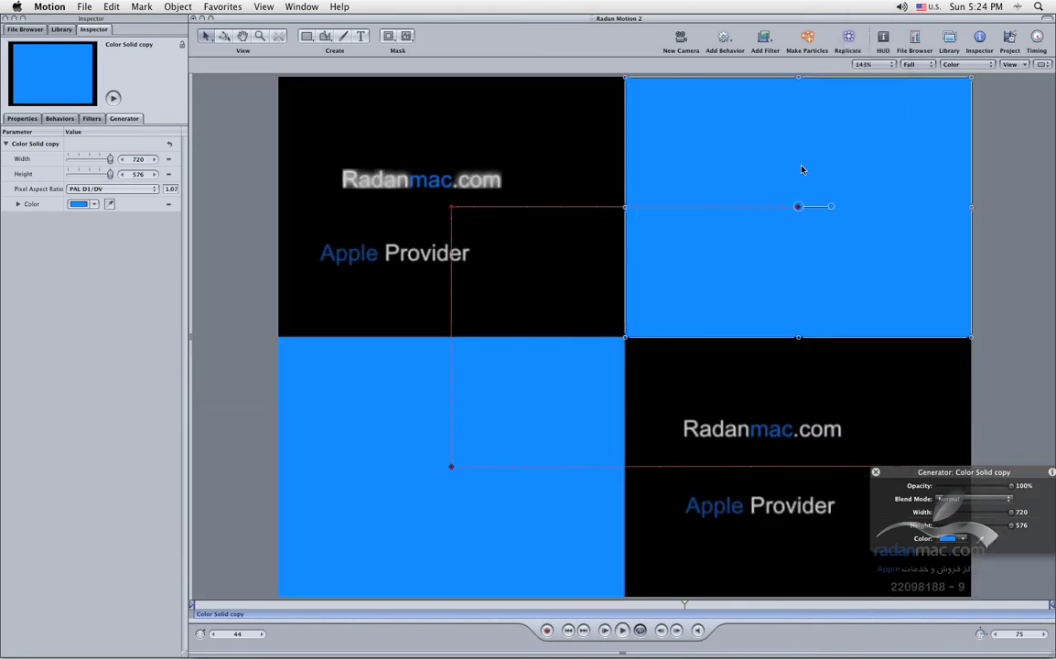
# Step: Start playback and set the canvas render resolution to Half
pyautogui.click(932, 64)
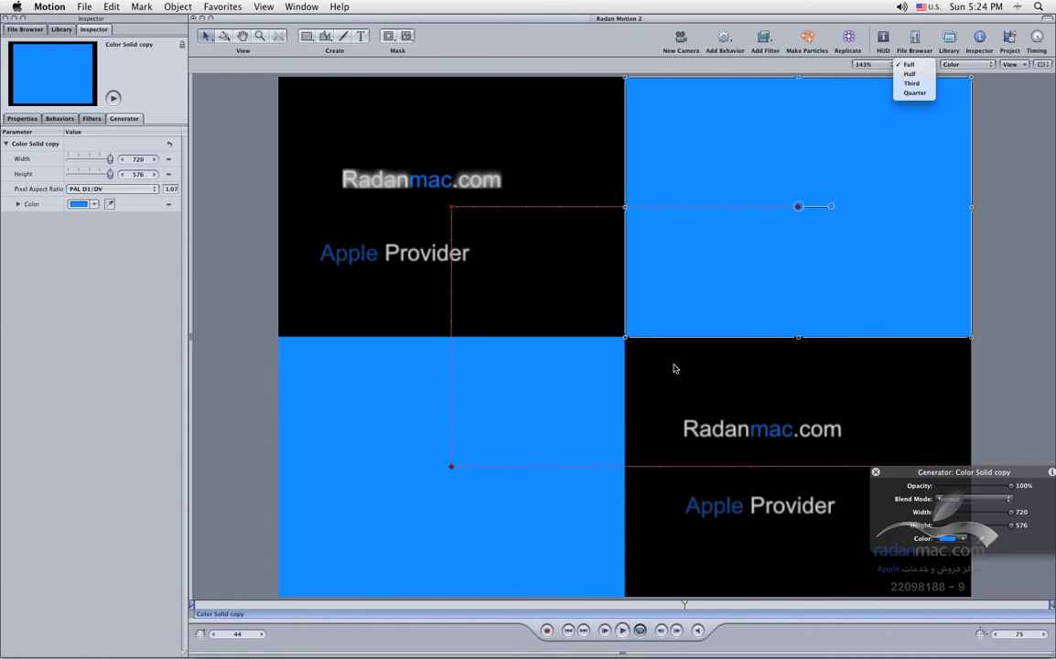
pyautogui.click(623, 631)
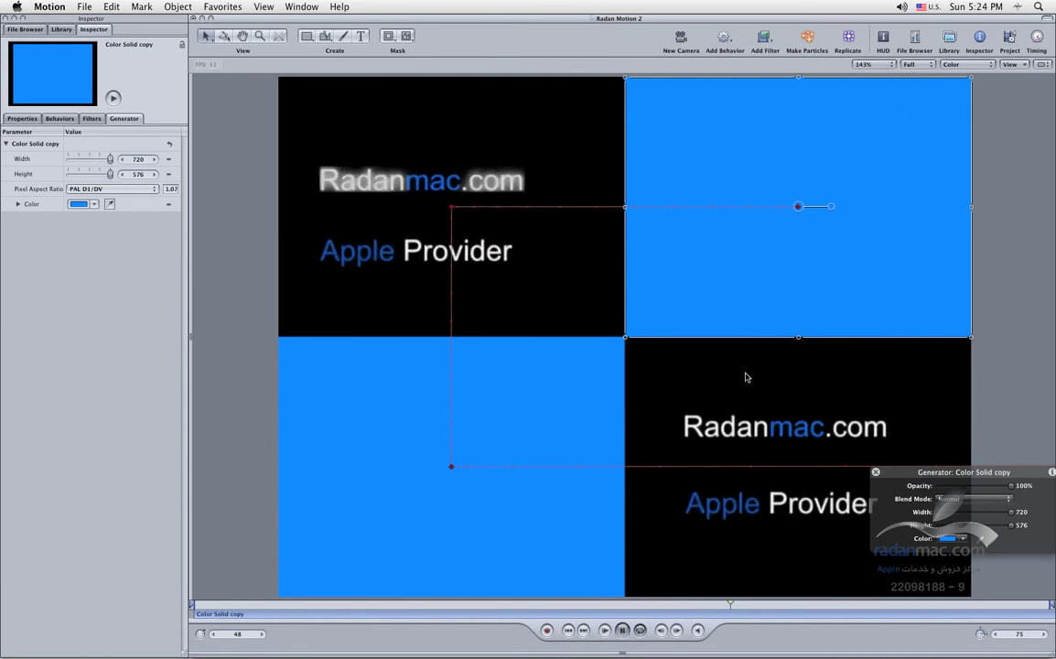
pyautogui.click(908, 64)
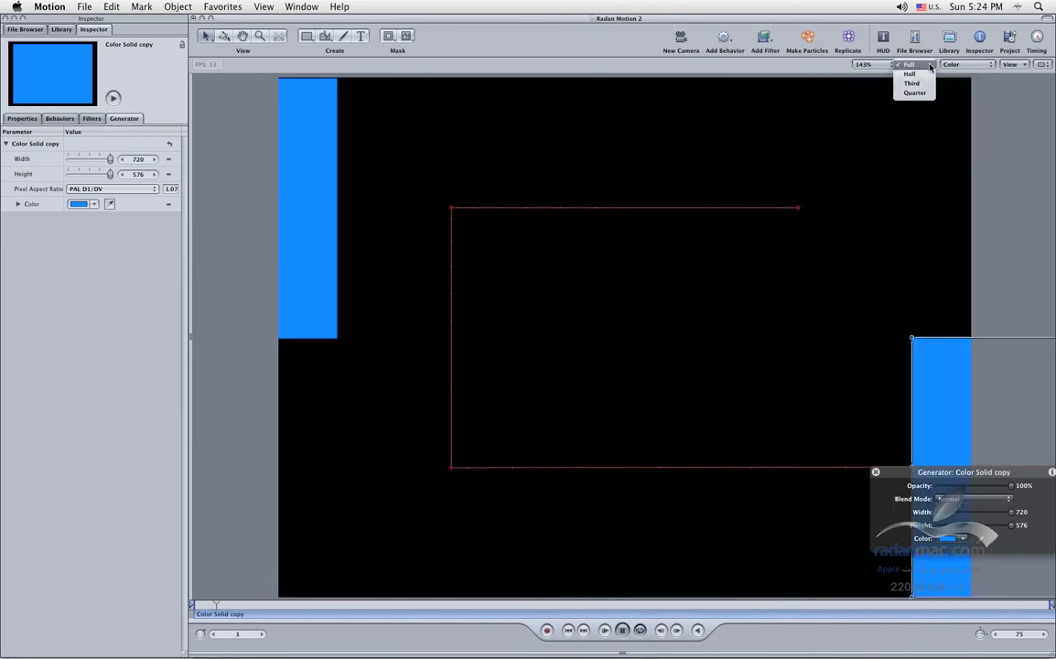
pyautogui.click(909, 74)
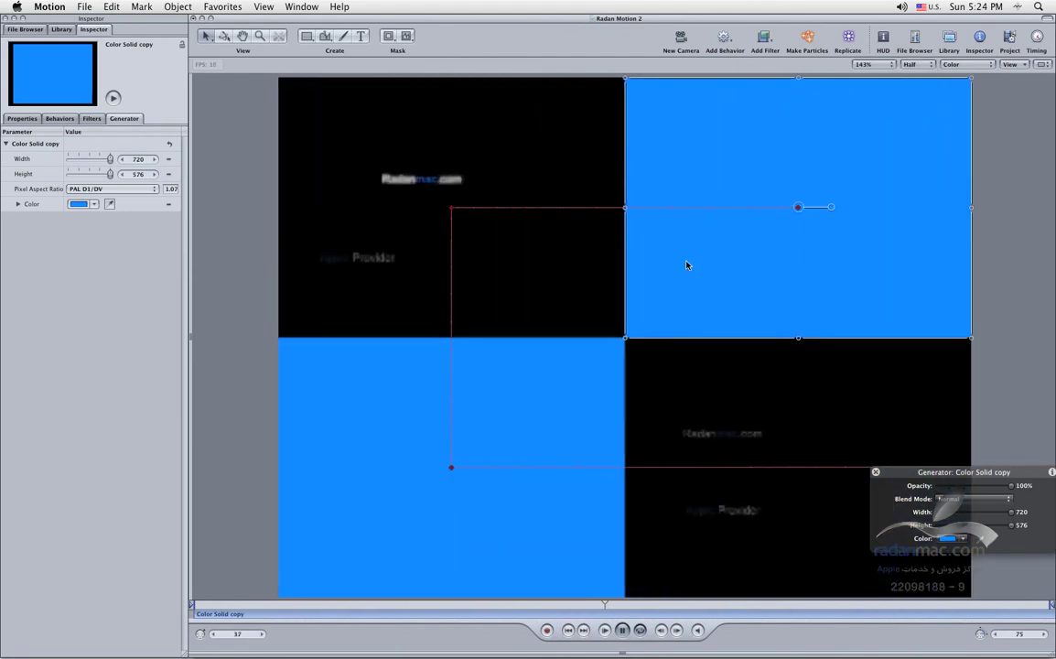
# Step: Replay the animation from frame 1 at half resolution and stop at frame 51
pyautogui.click(602, 635)
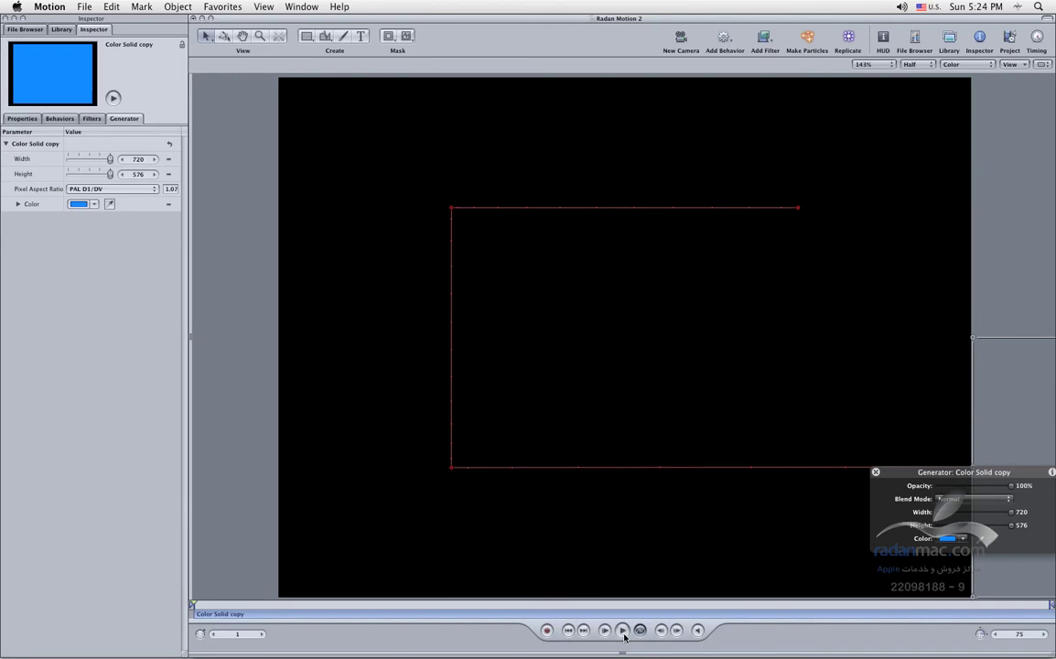
pyautogui.click(623, 631)
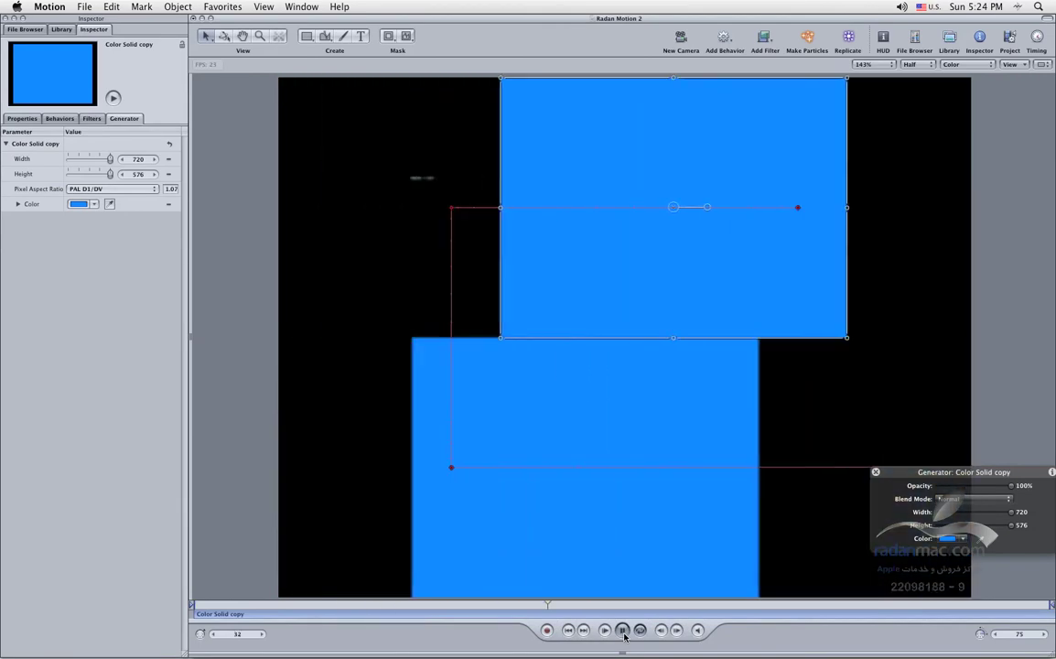
pyautogui.click(623, 631)
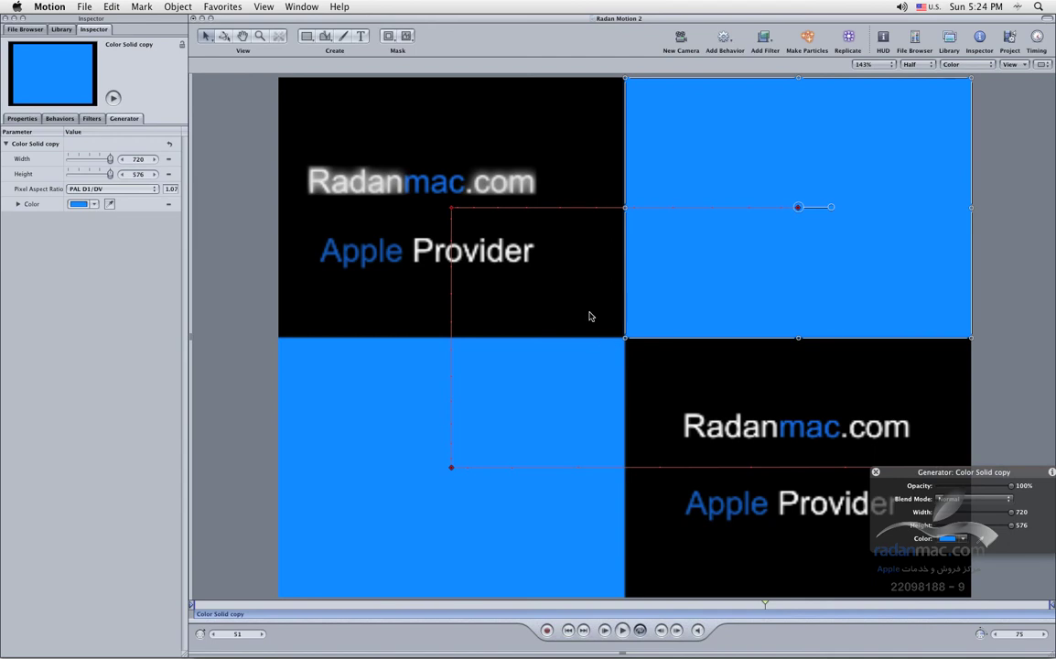
# Step: View the canvas in the Transparent display mode and switch it to Alpha Overlay
pyautogui.click(913, 64)
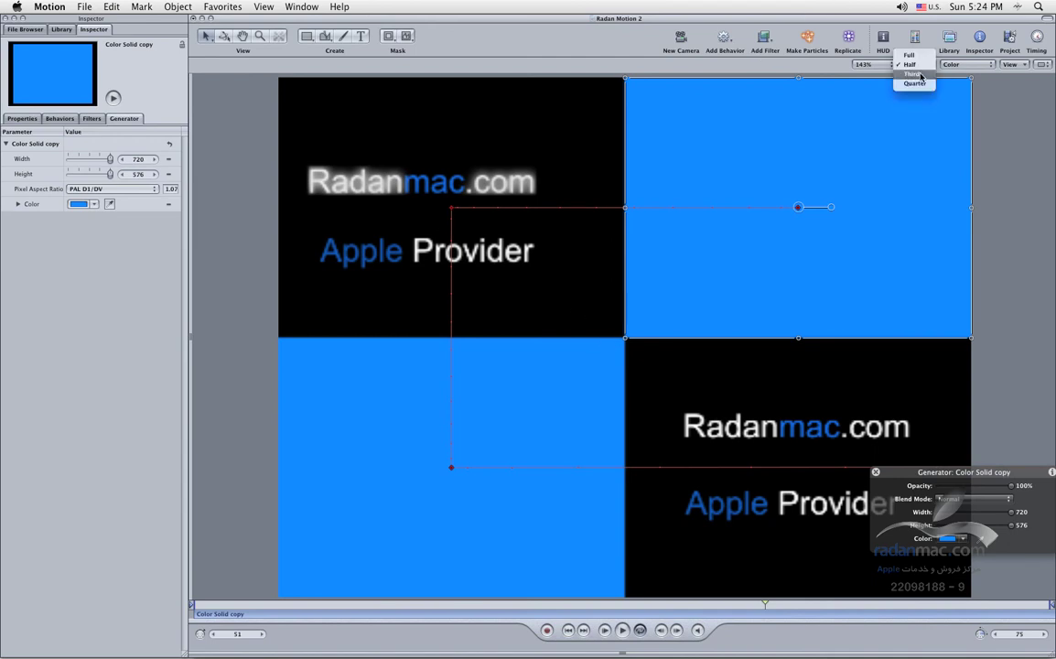
pyautogui.click(975, 85)
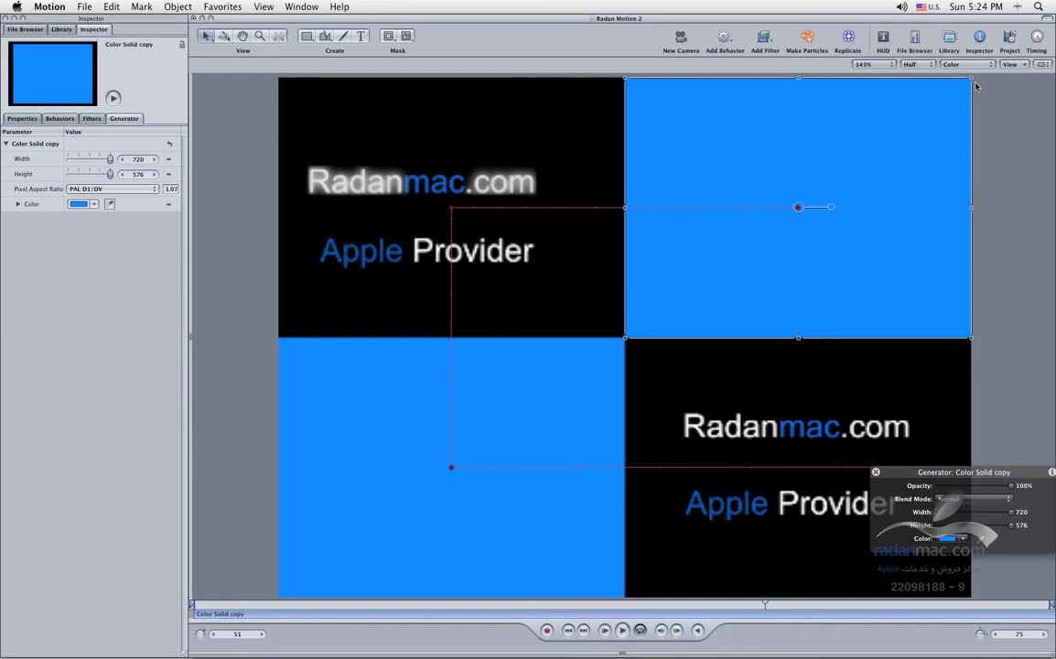
pyautogui.click(985, 66)
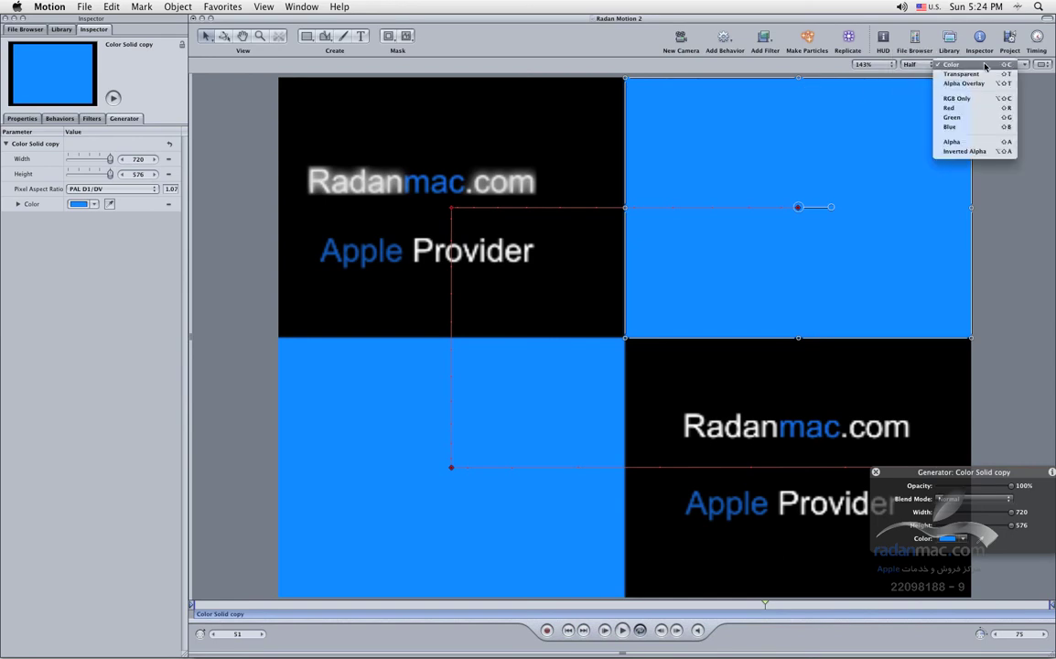
pyautogui.click(985, 77)
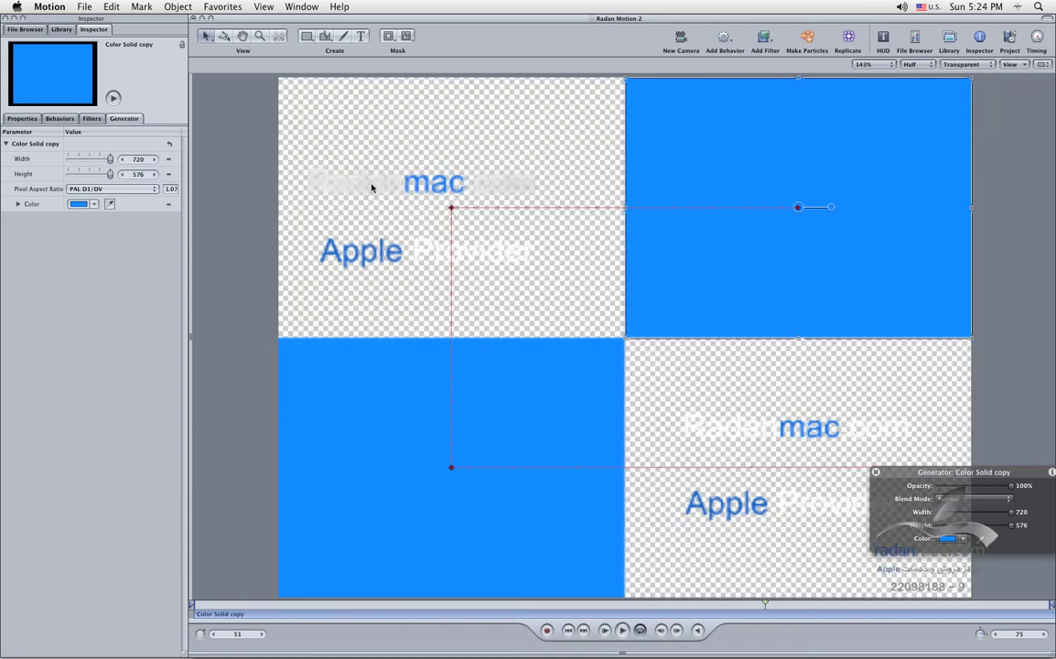
pyautogui.click(966, 66)
pyautogui.click(970, 103)
# Step: View the canvas's Red, Green and Blue channels one after another
pyautogui.click(976, 67)
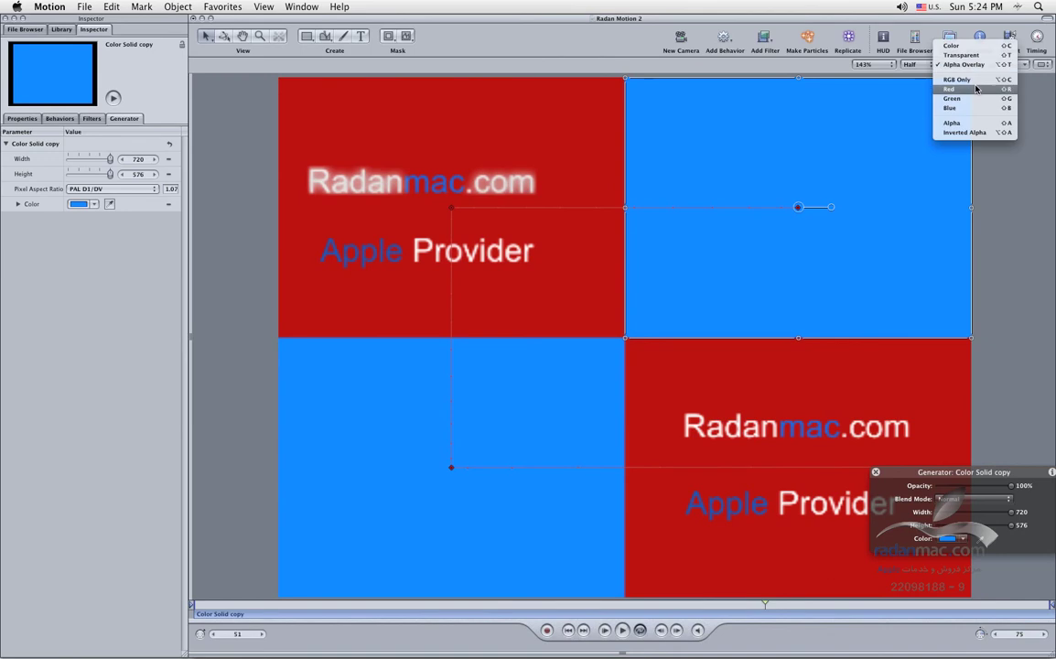
pyautogui.click(977, 89)
pyautogui.click(975, 62)
pyautogui.click(976, 73)
pyautogui.click(975, 66)
pyautogui.click(975, 74)
# Step: View the canvas's Alpha channel and return the display to Color
pyautogui.click(973, 64)
pyautogui.click(972, 80)
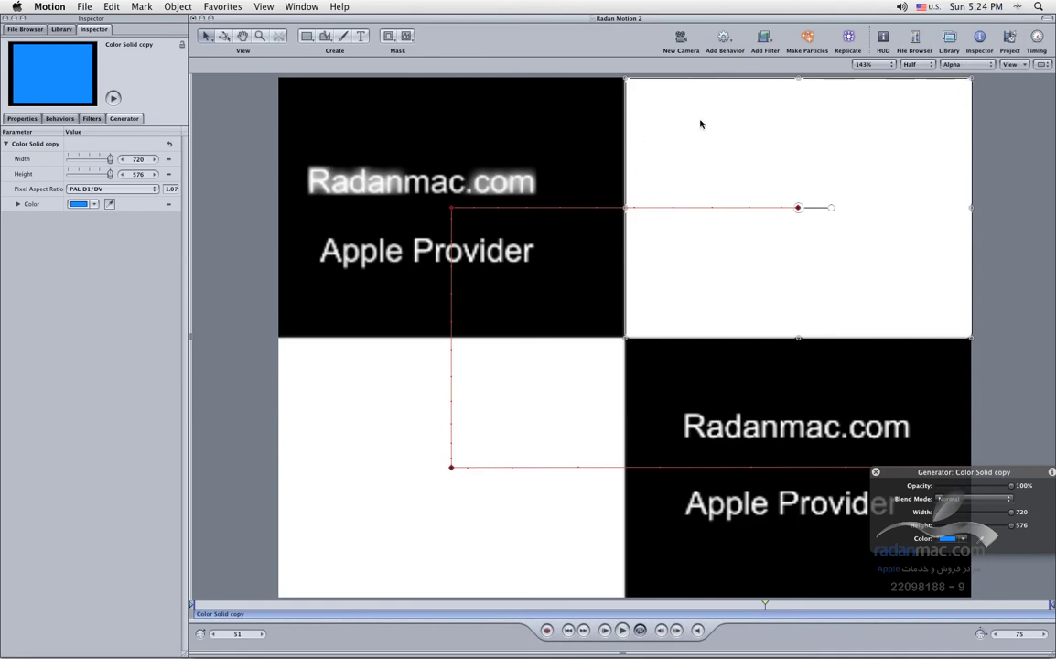
pyautogui.click(963, 66)
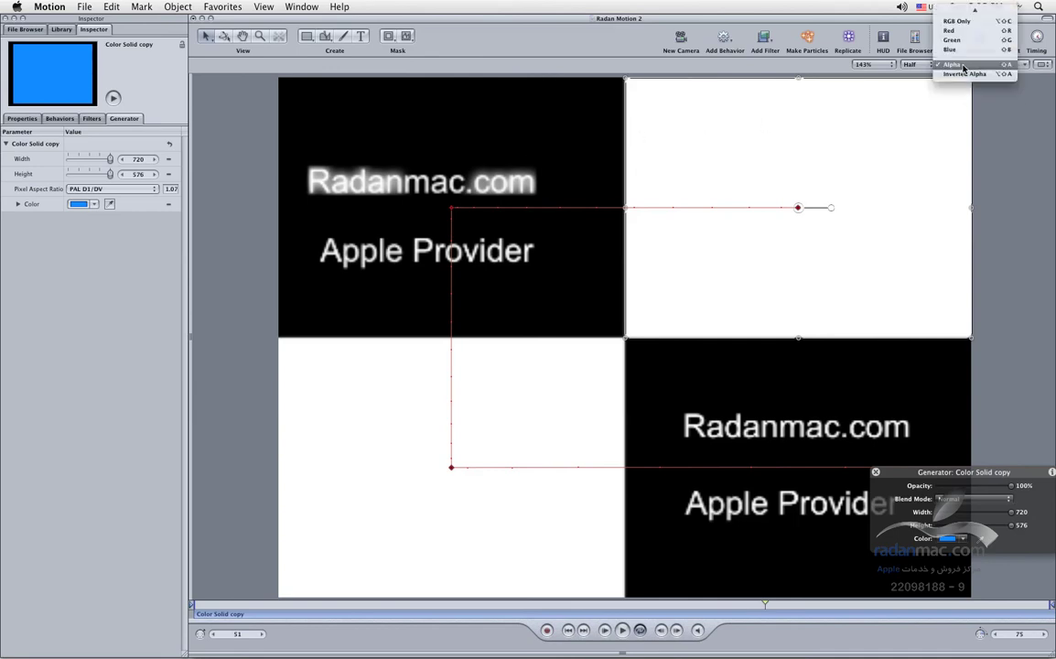
pyautogui.scroll(3, 963, 66)
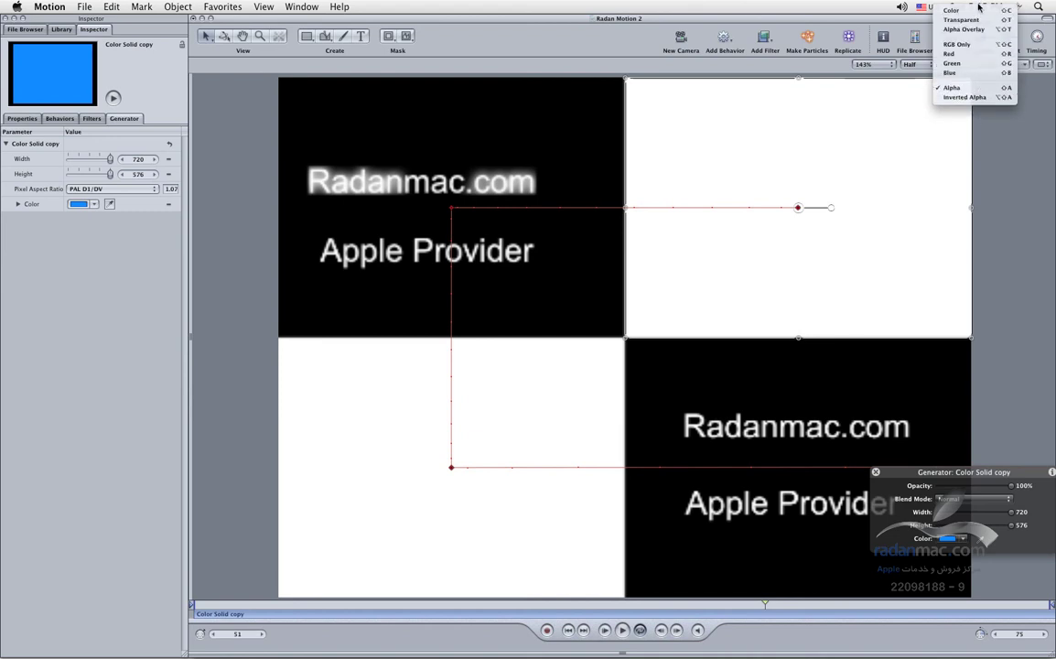
pyautogui.click(966, 11)
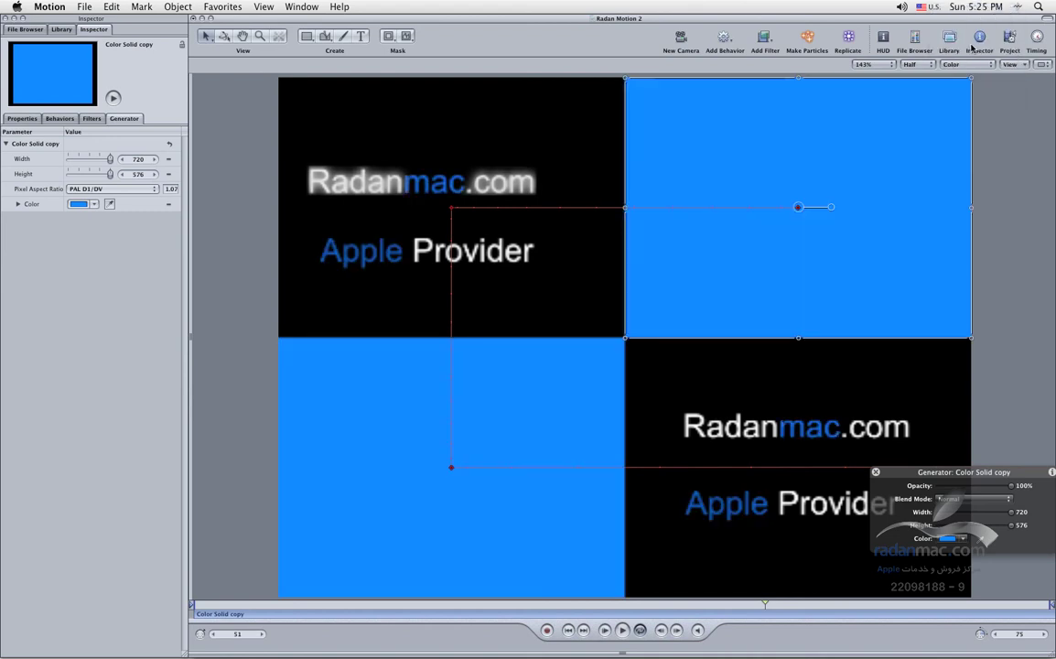
# Step: Preview the animation with Motion Blur enabled, stopping at frame 7, and turn Motion Blur off again
pyautogui.click(1023, 65)
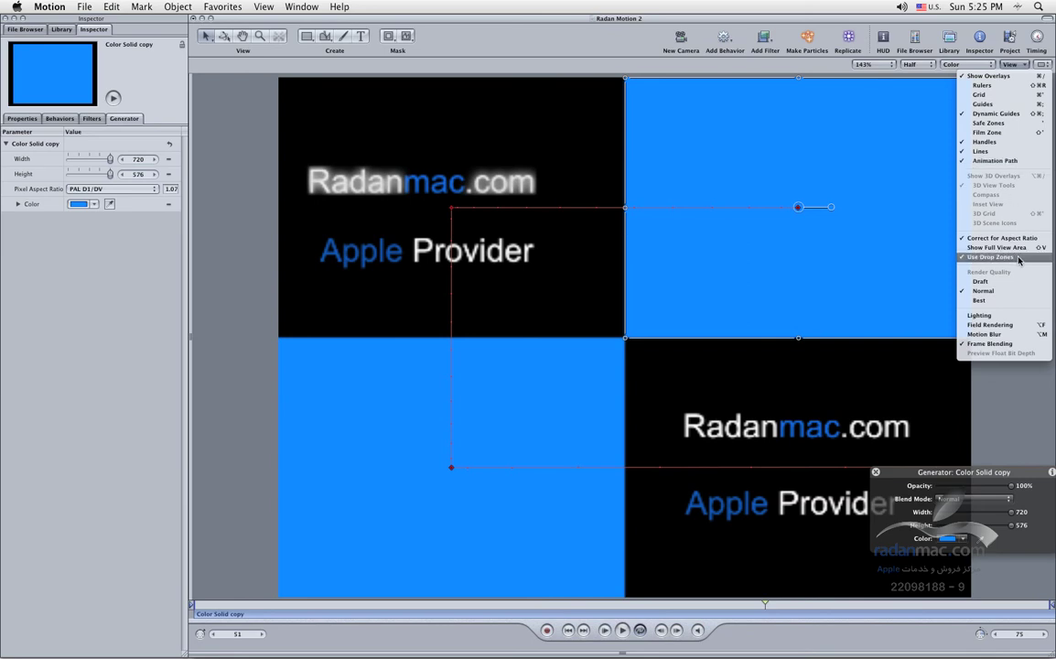
pyautogui.click(1011, 335)
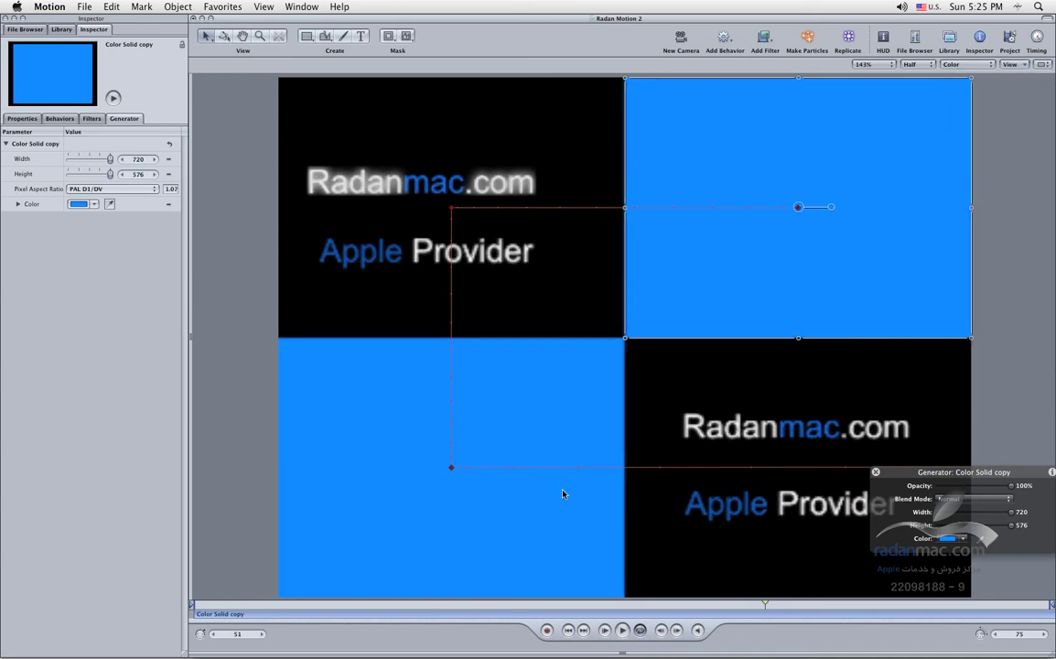
pyautogui.click(621, 631)
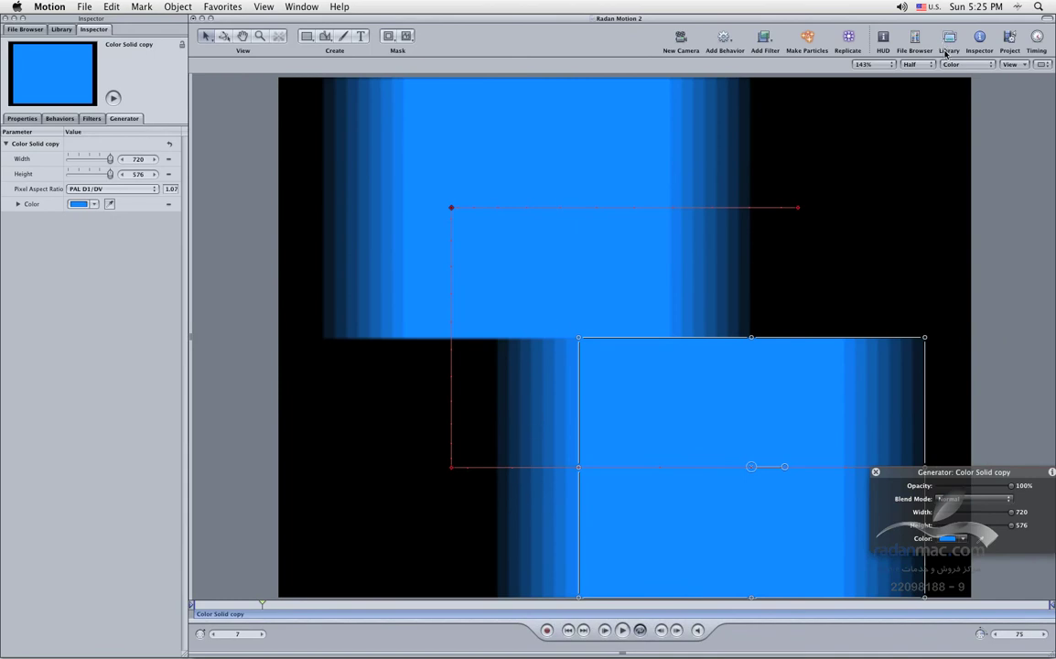
pyautogui.click(1029, 66)
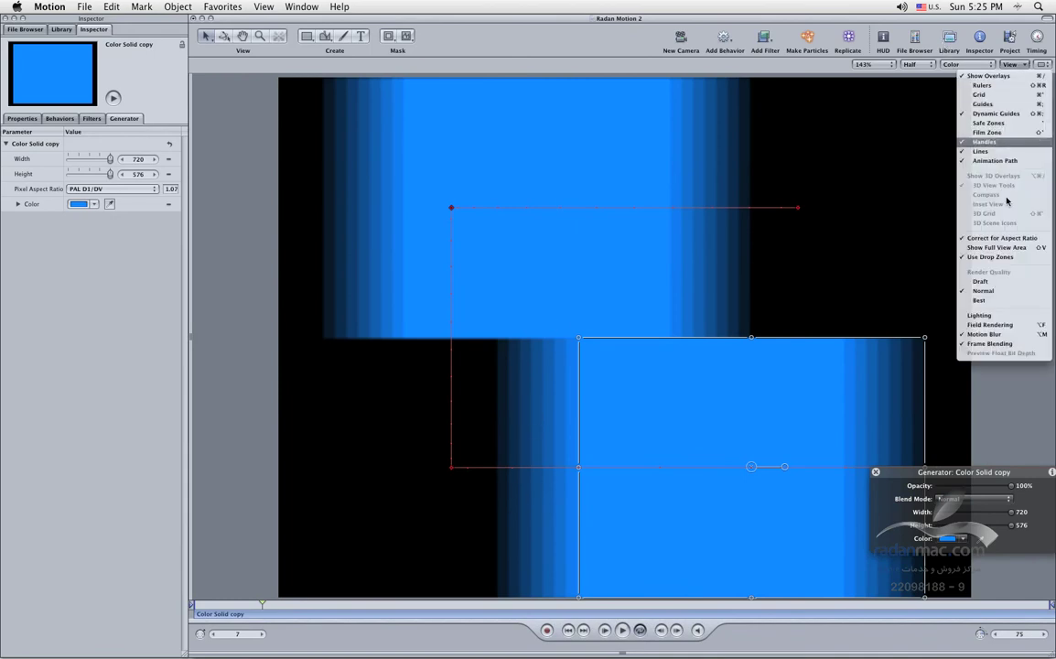
pyautogui.click(998, 337)
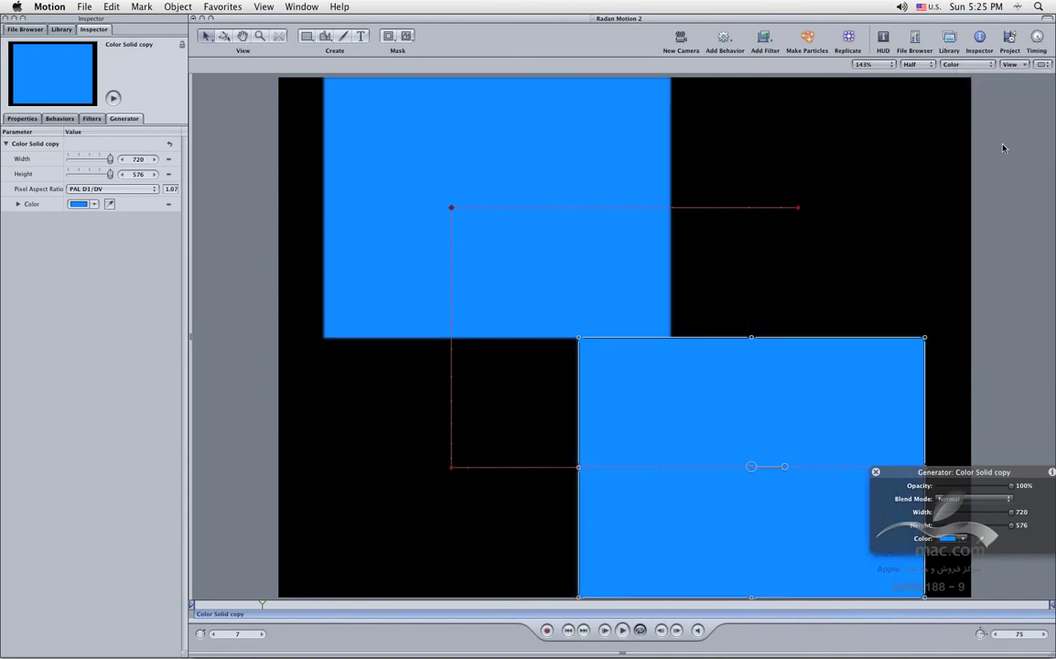
# Step: Turn on Field Rendering for the canvas and turn it off again
pyautogui.click(1016, 64)
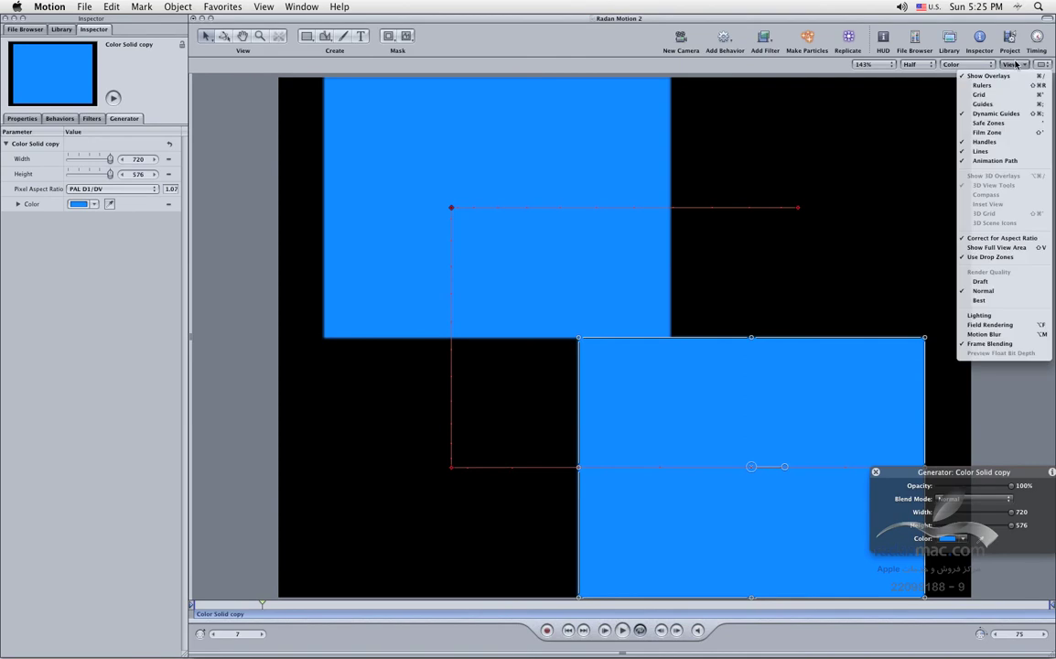
pyautogui.click(983, 325)
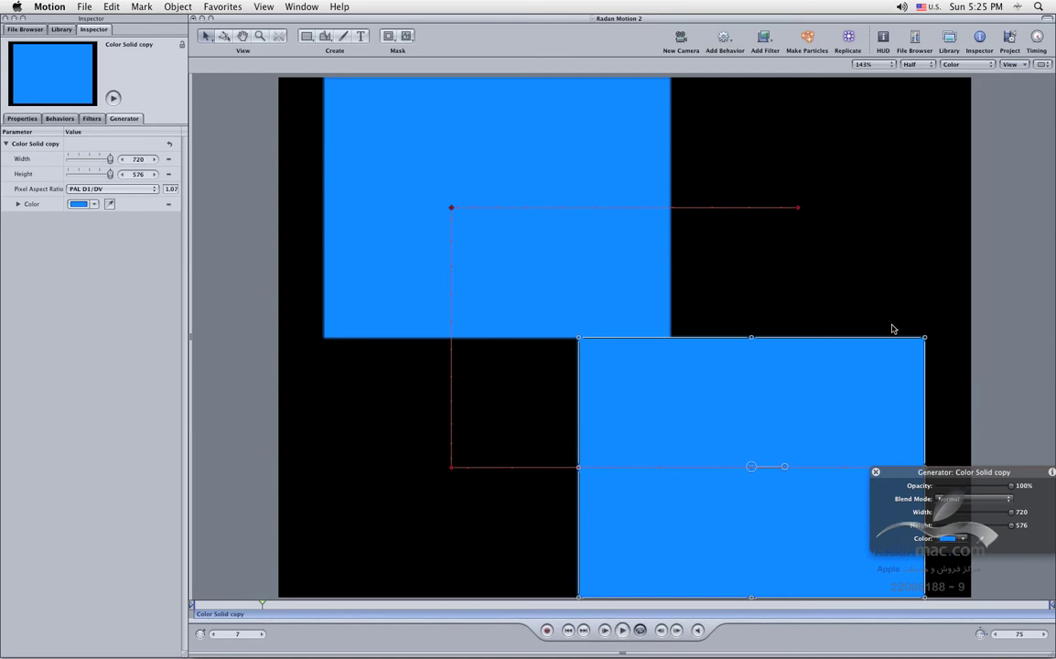
pyautogui.click(986, 65)
pyautogui.click(1009, 64)
pyautogui.click(1012, 64)
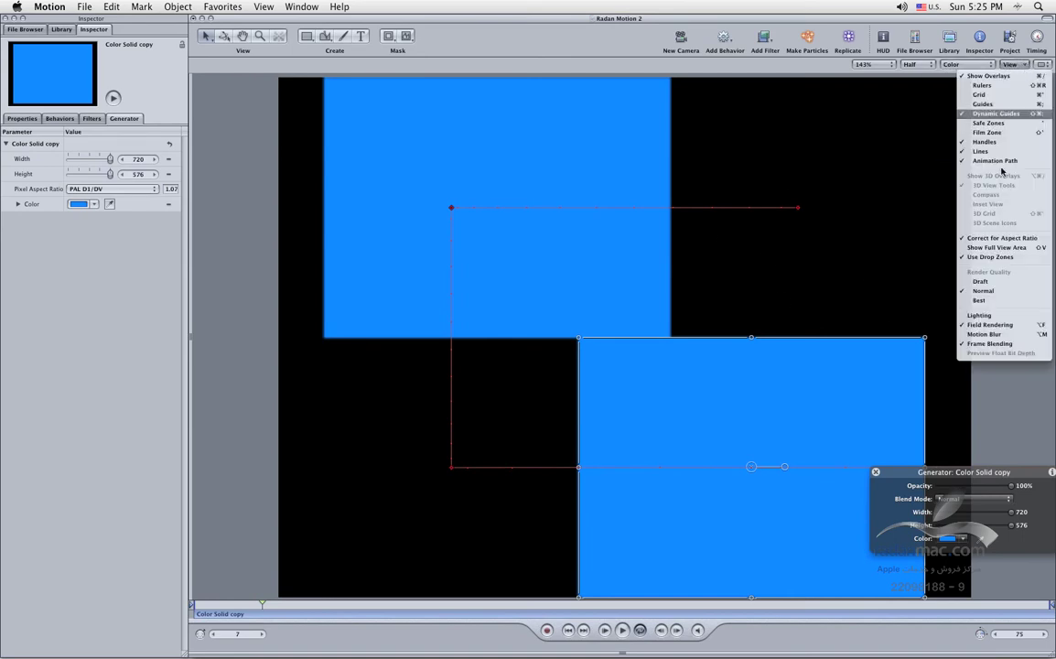
pyautogui.click(997, 333)
# Step: Show the grid and the rulers on the canvas
pyautogui.click(1011, 64)
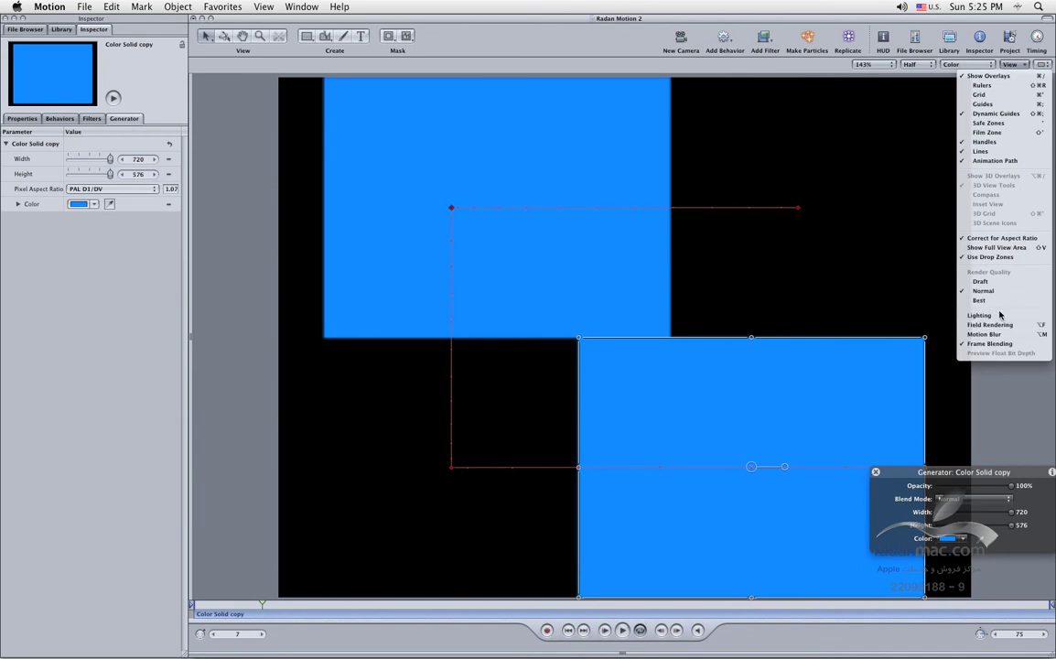
pyautogui.click(1004, 97)
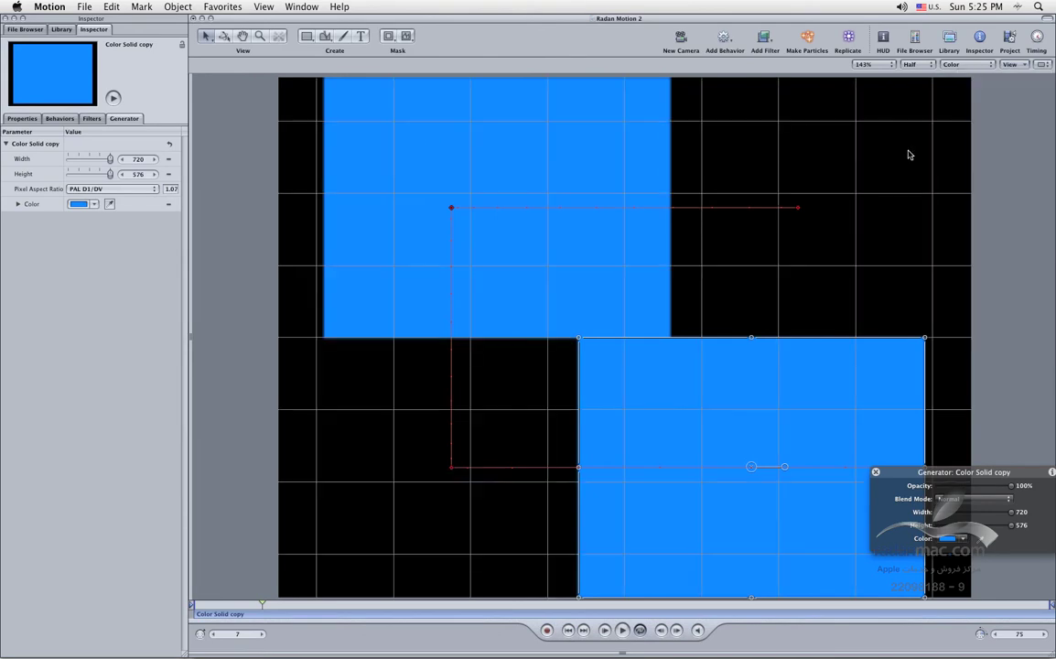
pyautogui.click(988, 68)
pyautogui.click(1024, 66)
pyautogui.click(1024, 66)
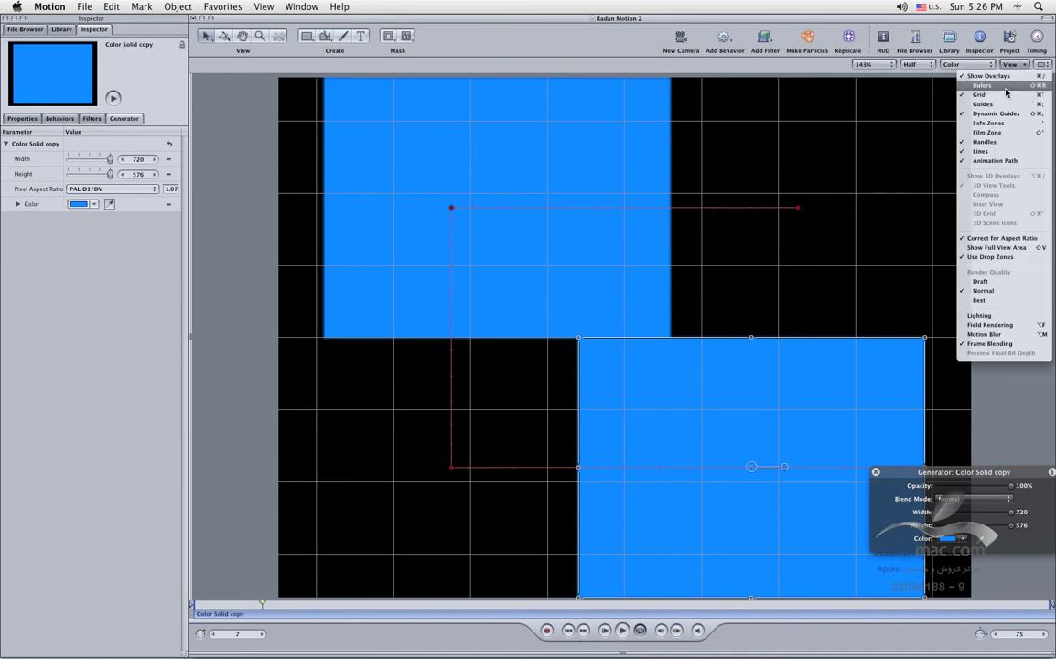
pyautogui.click(1006, 87)
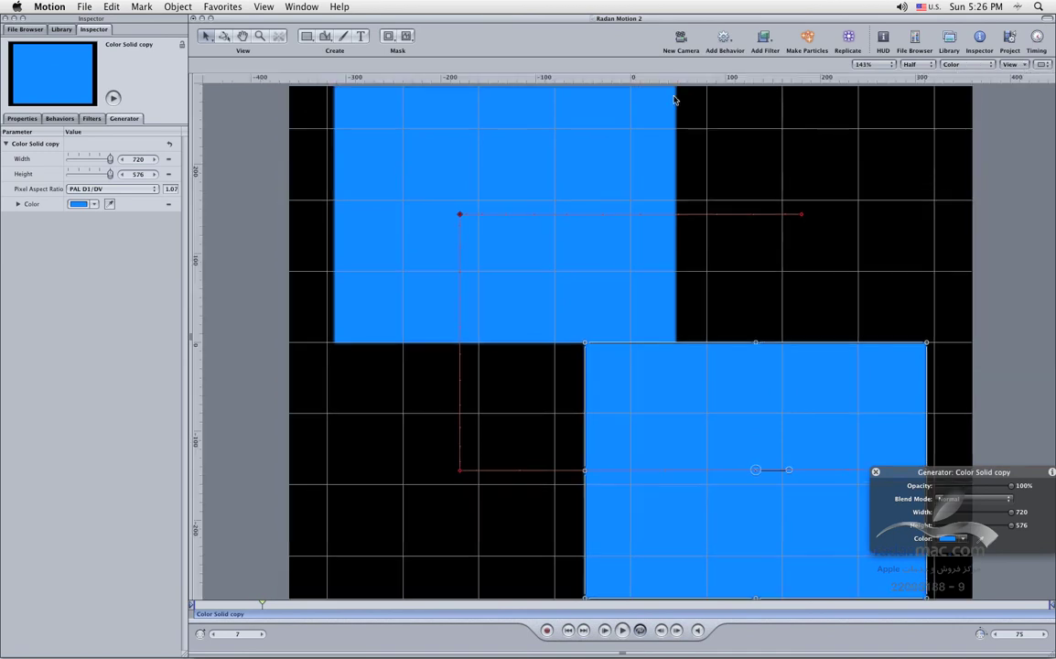
# Step: Hide the canvas rulers and grid again
pyautogui.click(1014, 68)
pyautogui.click(997, 85)
pyautogui.click(1020, 66)
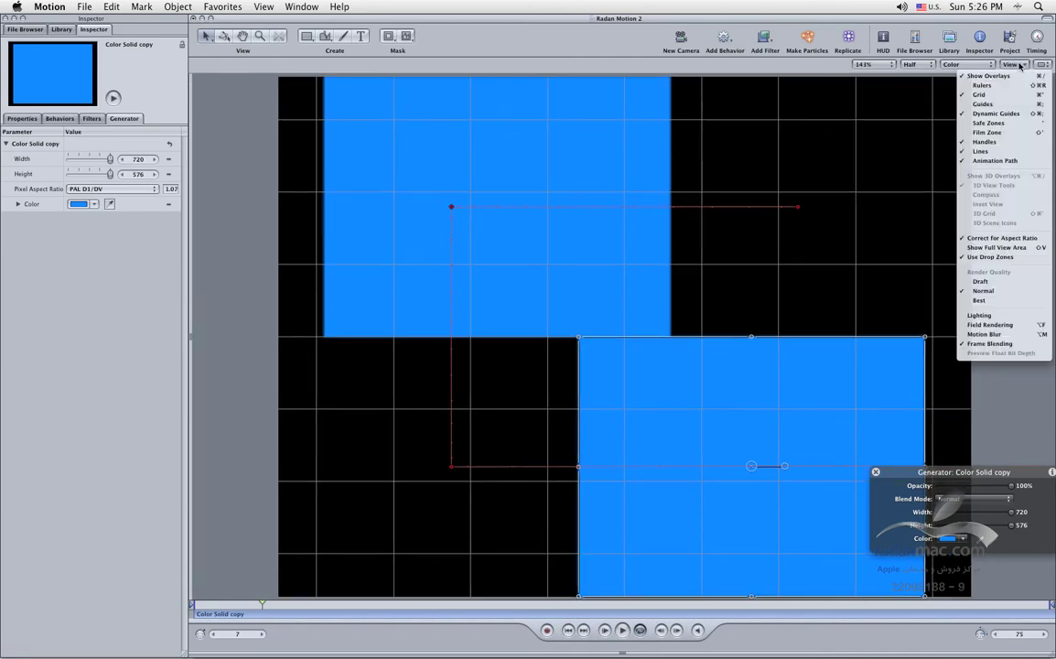
pyautogui.click(1020, 95)
pyautogui.click(1024, 65)
pyautogui.click(975, 6)
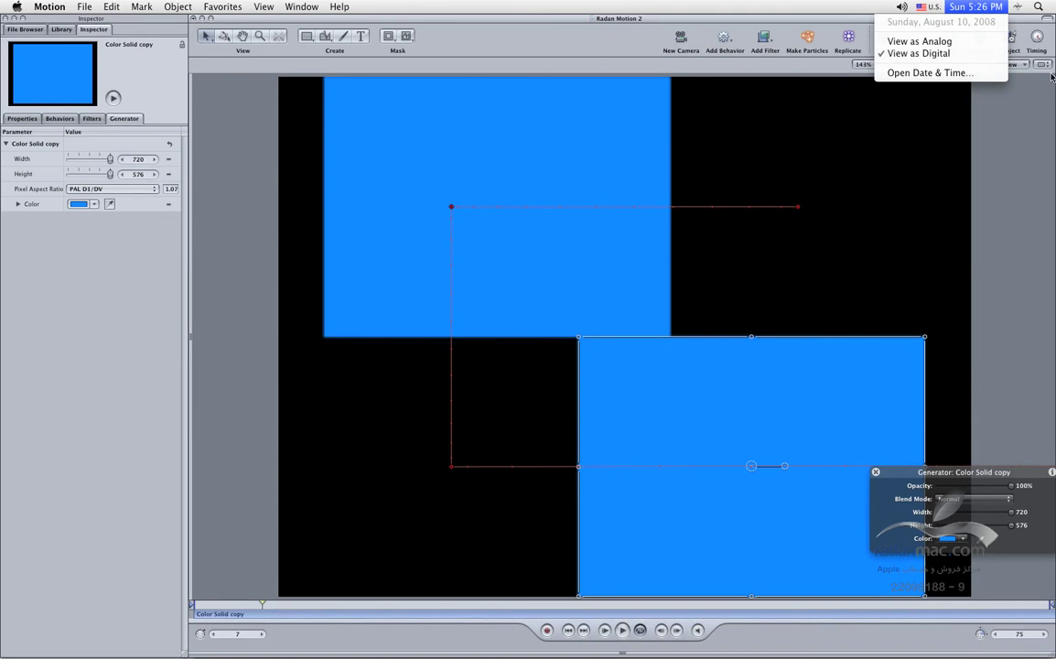
pyautogui.click(1051, 78)
# Step: Switch the canvas to the layout with two views side by side
pyautogui.click(1042, 64)
pyautogui.click(1042, 64)
pyautogui.click(1042, 64)
pyautogui.click(1043, 75)
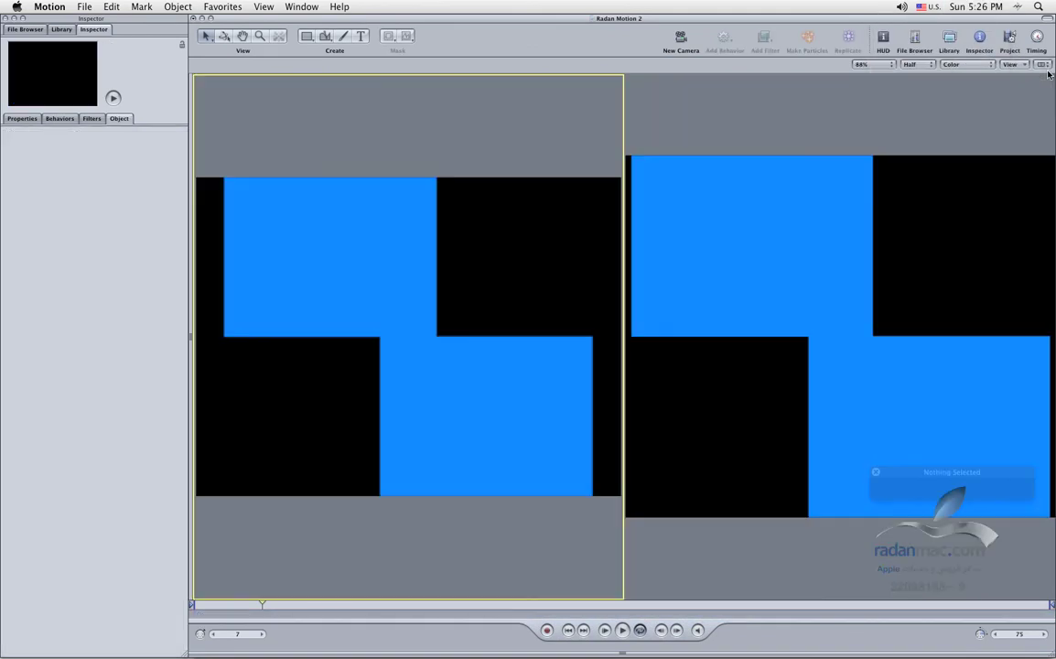
# Step: Preview the three-view canvas layouts and return to the single-view layout
pyautogui.click(1042, 64)
pyautogui.click(1043, 73)
pyautogui.click(1042, 64)
pyautogui.click(1039, 83)
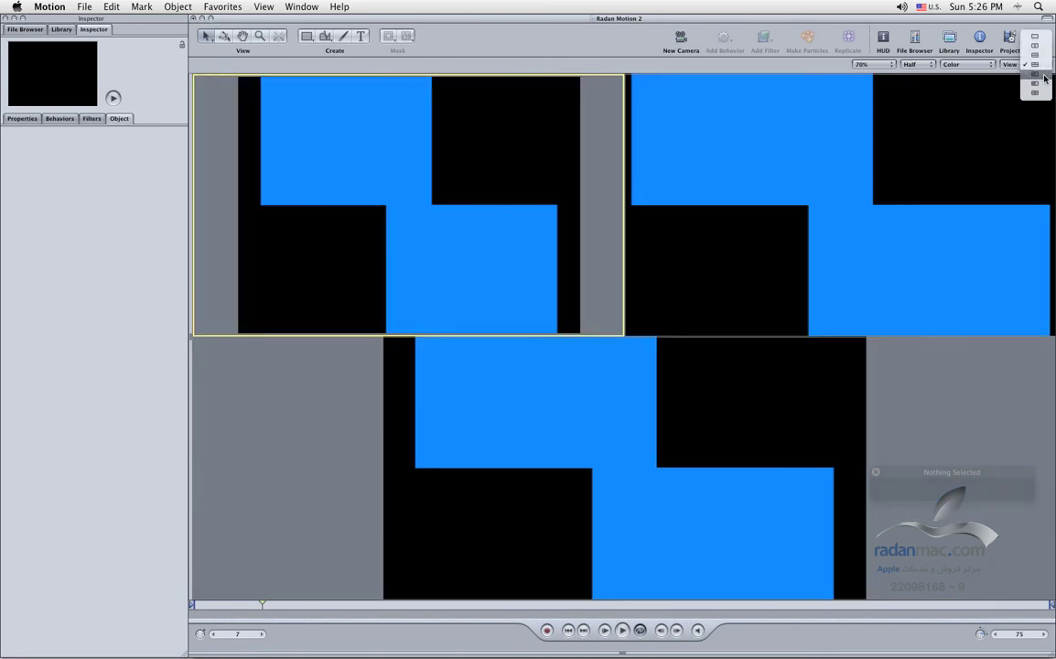
pyautogui.click(1042, 65)
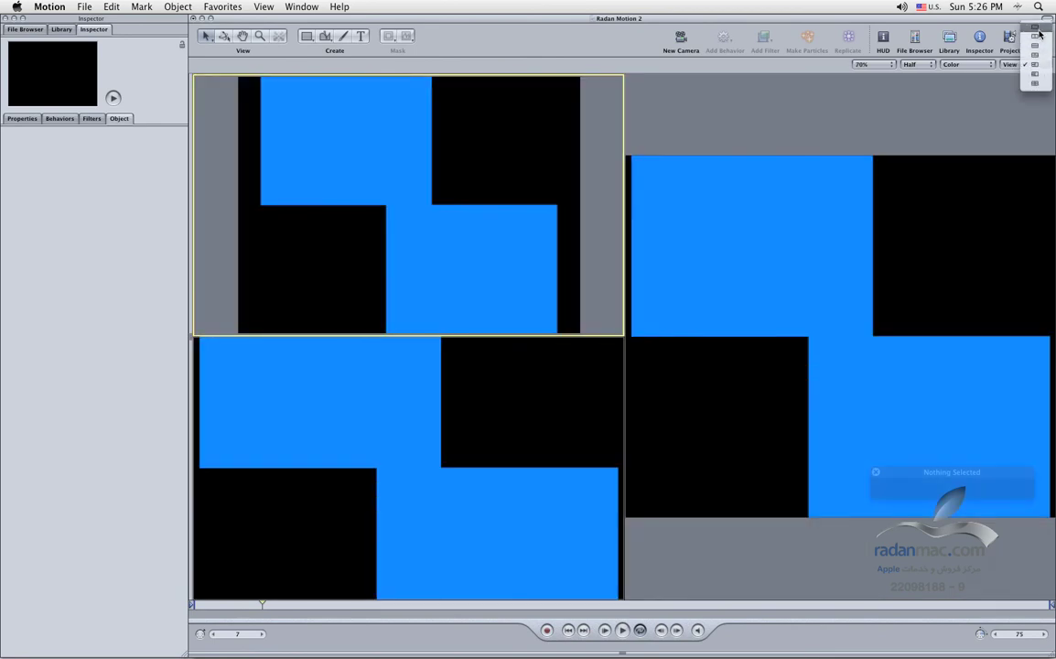
pyautogui.click(1040, 34)
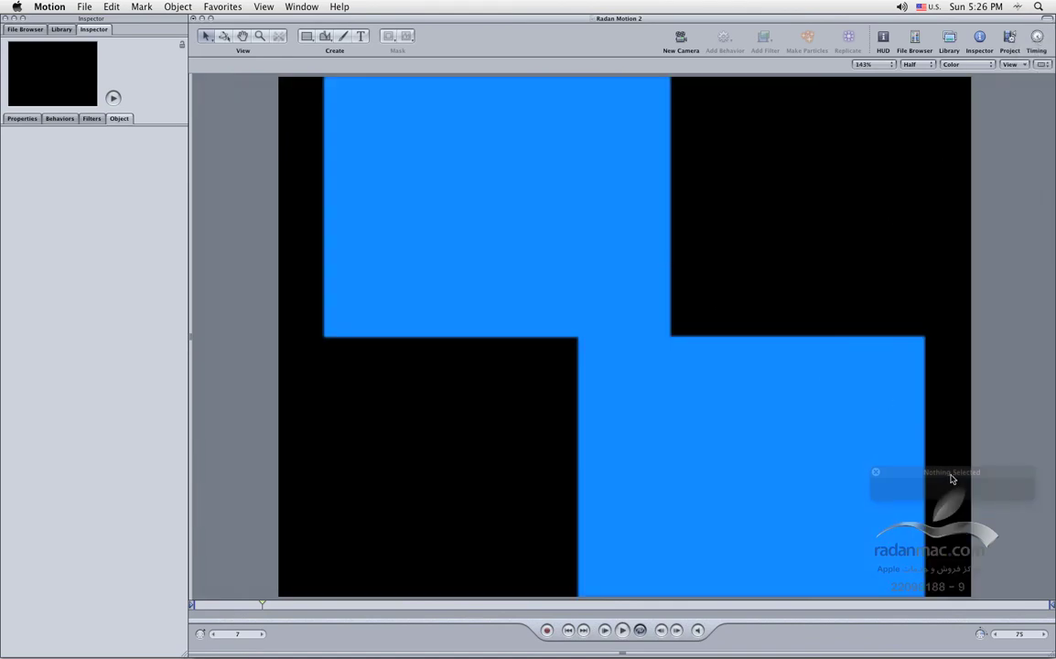
# Step: Move the HUD higher on the canvas and select the upper blue color solid
pyautogui.moveTo(962, 453); pyautogui.dragTo(929, 336)
pyautogui.click(629, 271)
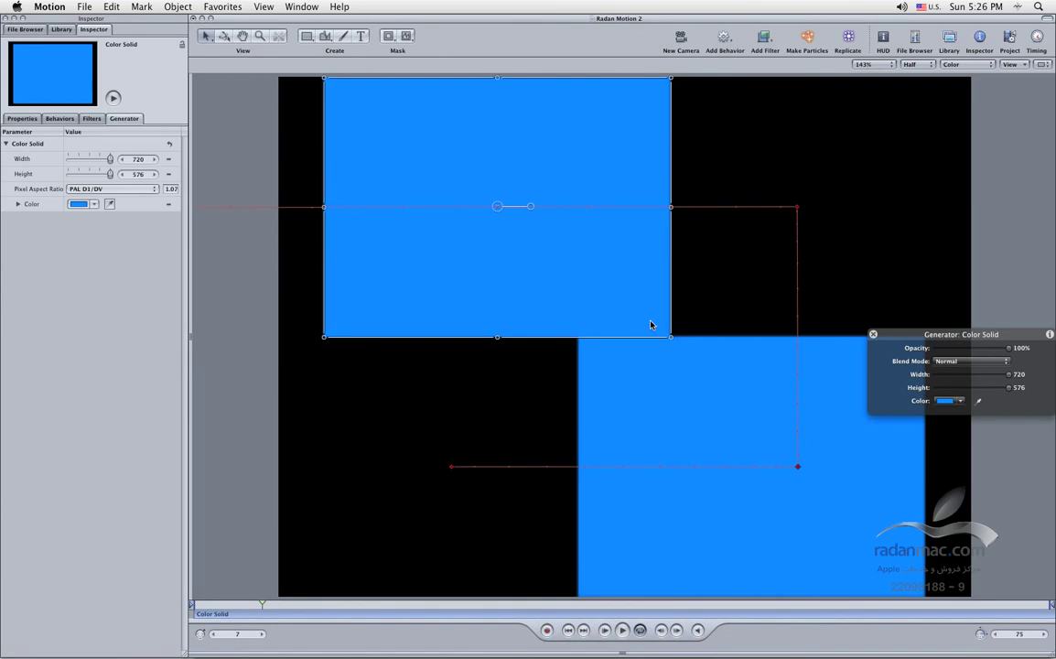